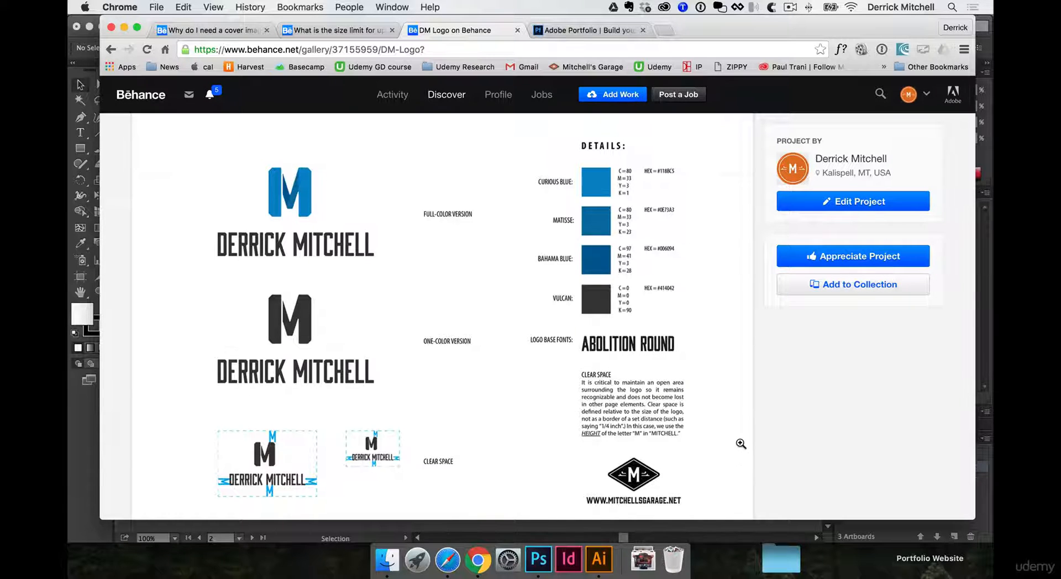
- Look over the DM Logo project page and check the required cover image size in the Behance help article
{"action": "scroll", "coordinate": [737, 445], "scroll_direction": "up", "scroll_amount": 3}
{"action": "scroll", "coordinate": [739, 442], "scroll_direction": "down", "scroll_amount": 4}
{"action": "scroll", "coordinate": [740, 441], "scroll_direction": "down", "scroll_amount": 10}
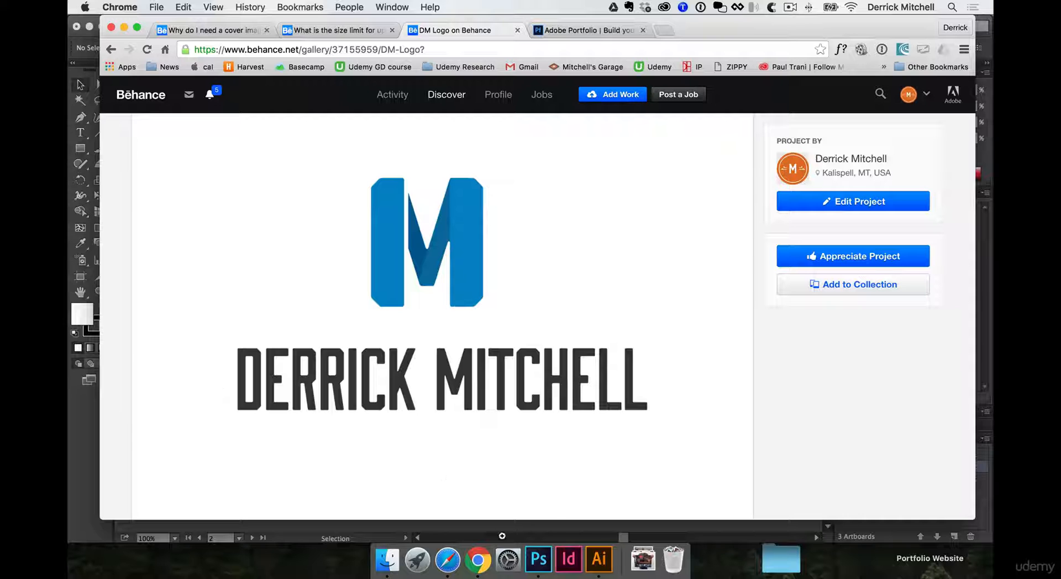
{"action": "left_click", "coordinate": [218, 31]}
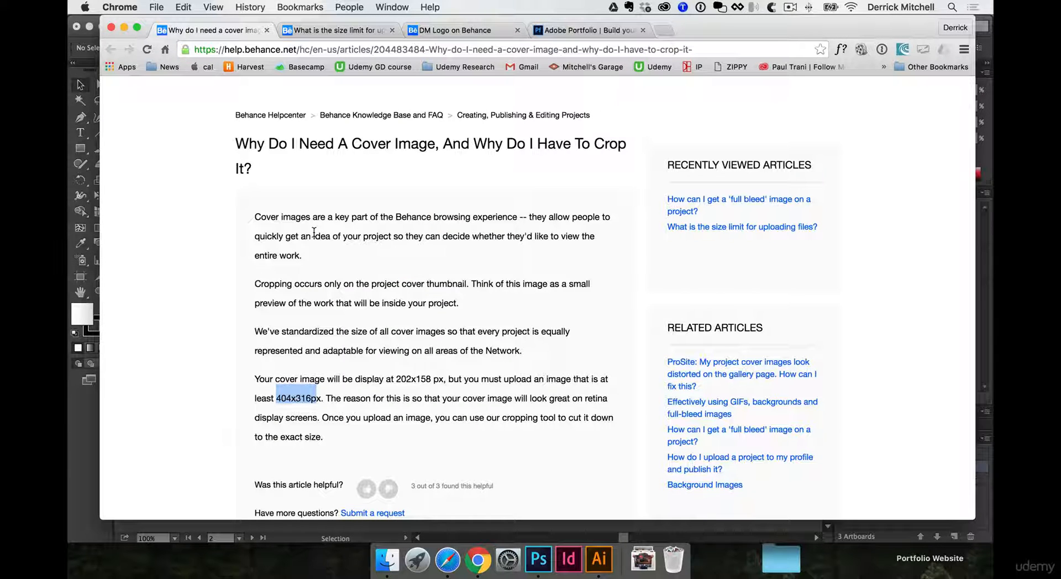
{"action": "left_click", "coordinate": [436, 370]}
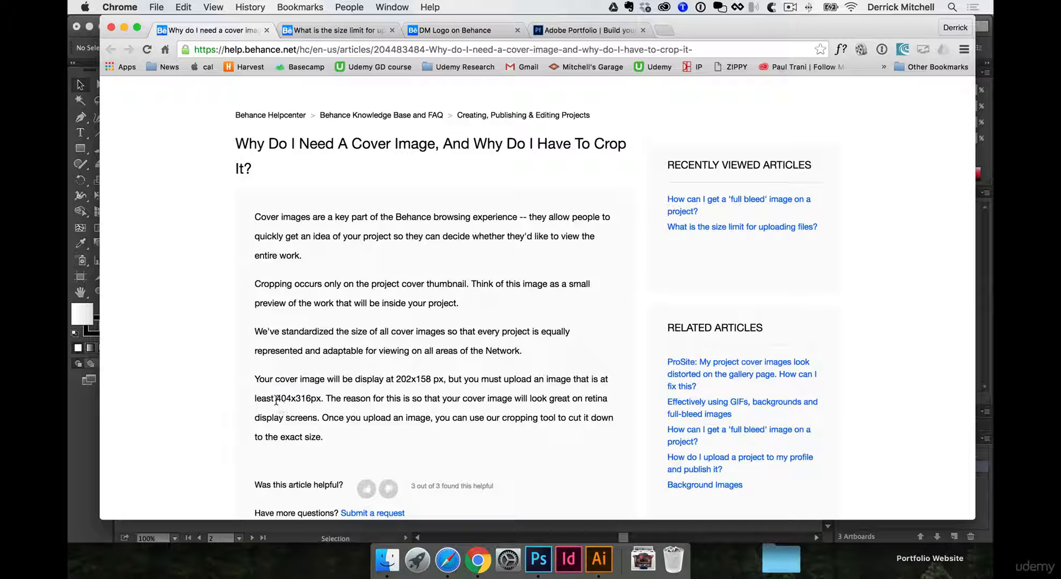
{"action": "left_click_drag", "start_coordinate": [396, 379], "coordinate": [431, 377]}
{"action": "left_click", "coordinate": [410, 397]}
{"action": "left_click_drag", "start_coordinate": [277, 399], "coordinate": [309, 399]}
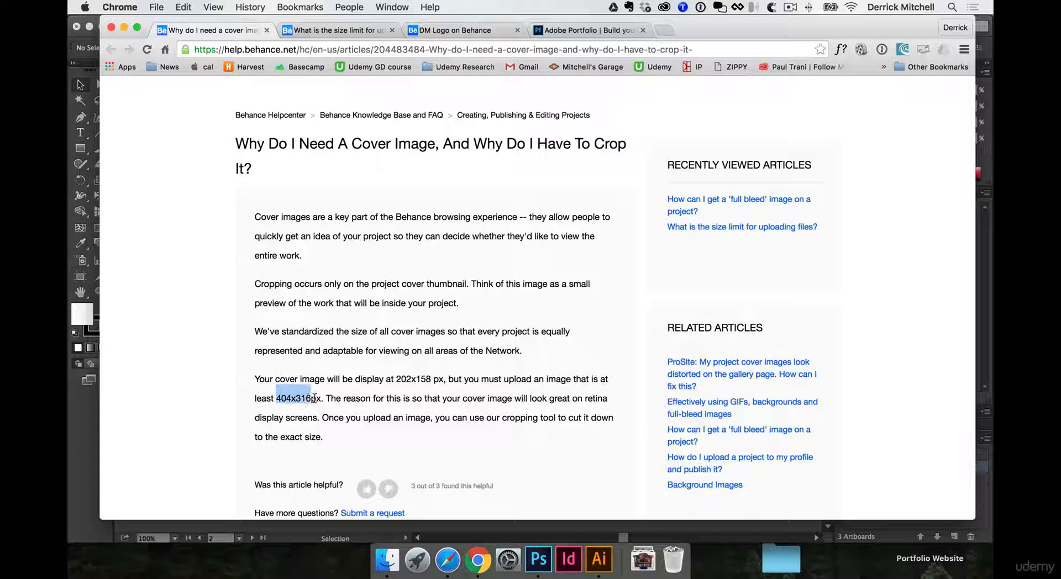
{"action": "left_click", "coordinate": [314, 398]}
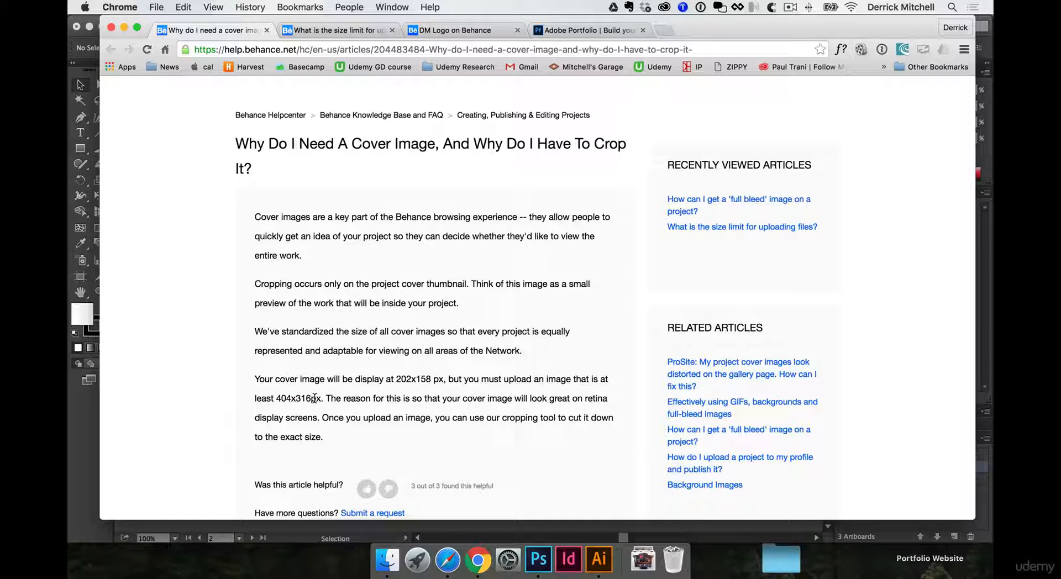
- Switch to Photoshop and create a new 404 × 316 pixel document at 72 pixels/inch in RGB Color
{"action": "left_click", "coordinate": [538, 559]}
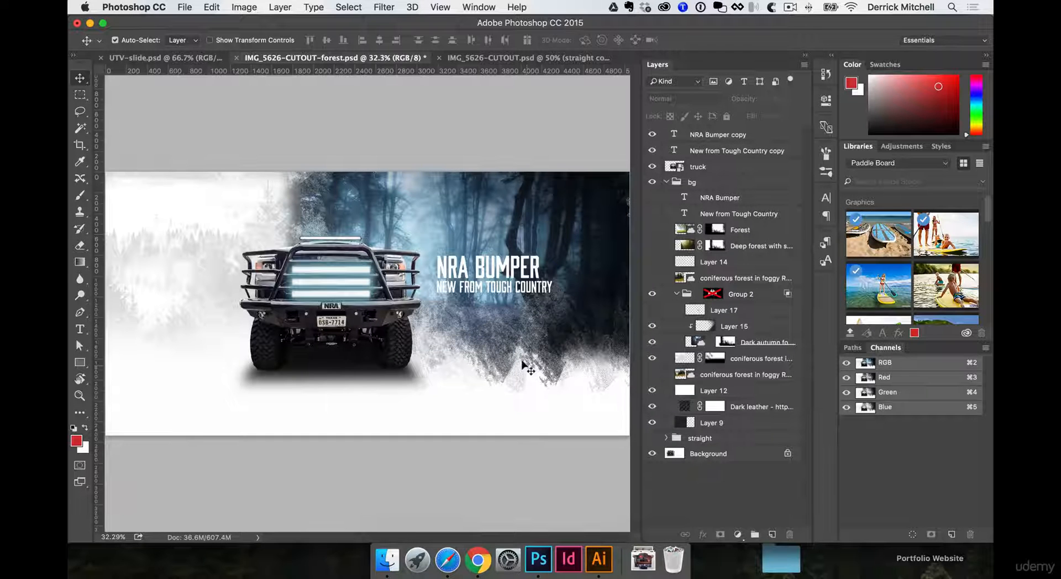
{"action": "key", "text": "super+n"}
{"action": "double_click", "coordinate": [630, 236]}
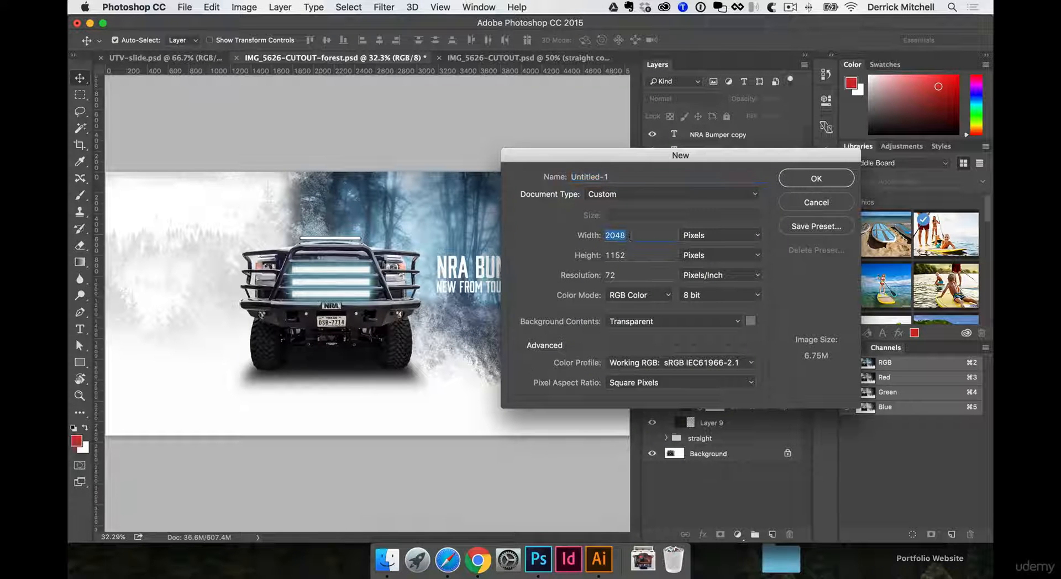
{"action": "type", "text": "4044"}
{"action": "key", "text": "Tab"}
{"action": "type", "text": "316"}
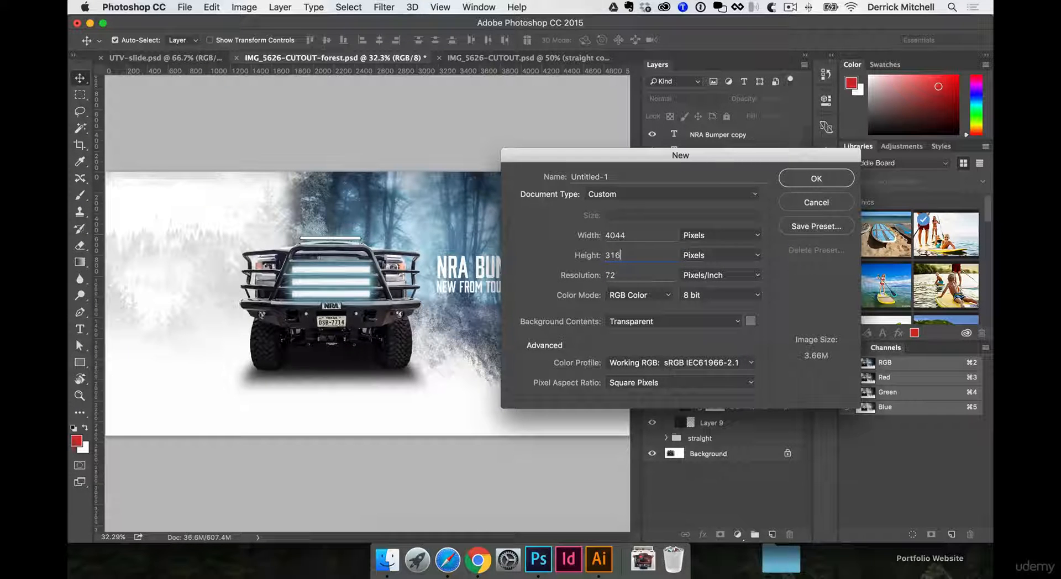
{"action": "left_click", "coordinate": [622, 298]}
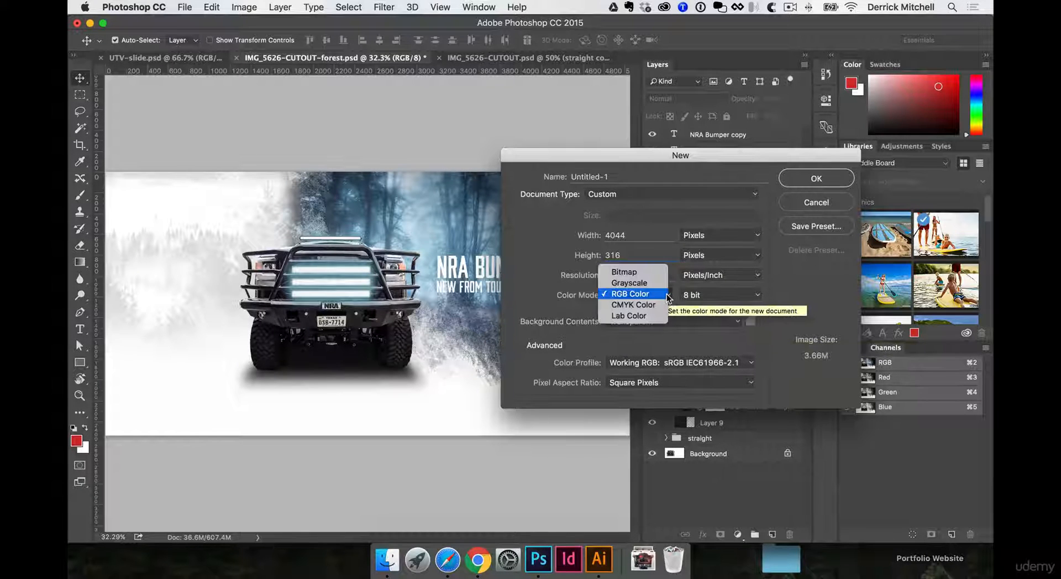
{"action": "left_click", "coordinate": [569, 294]}
{"action": "double_click", "coordinate": [625, 274]}
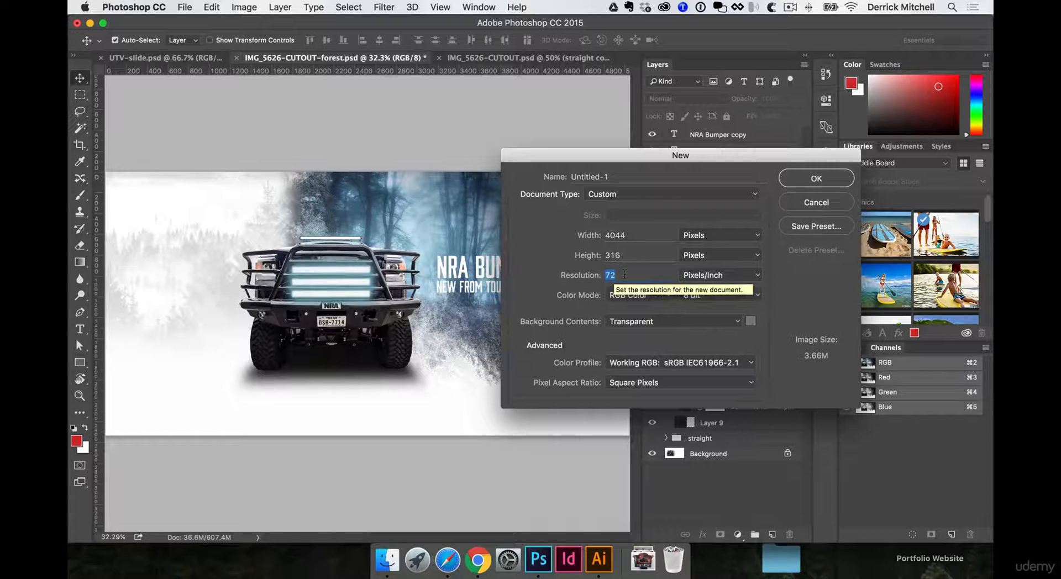
{"action": "left_click", "coordinate": [625, 275]}
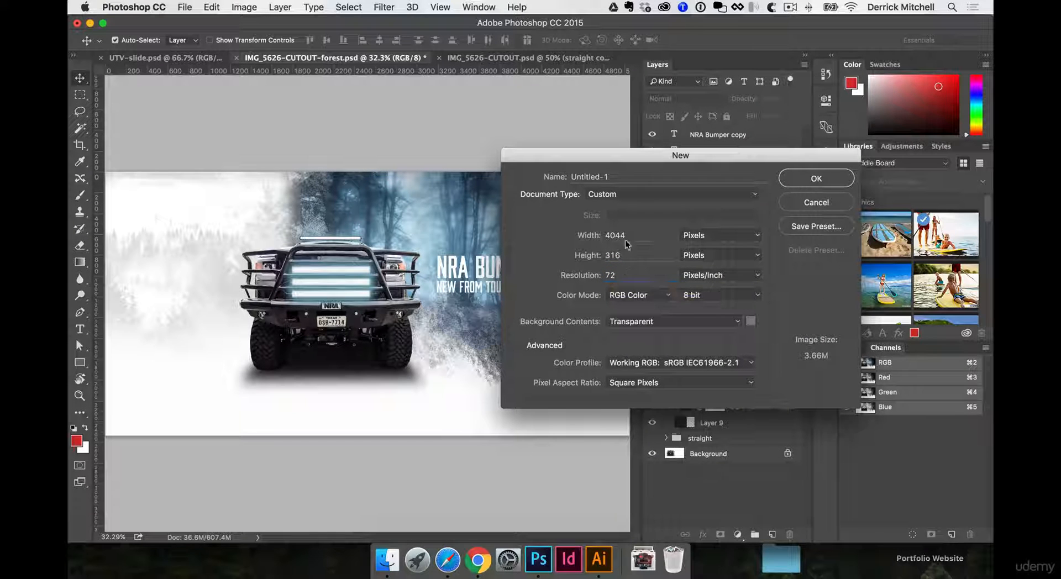
{"action": "double_click", "coordinate": [649, 234]}
{"action": "type", "text": "404"}
{"action": "left_click", "coordinate": [817, 179]}
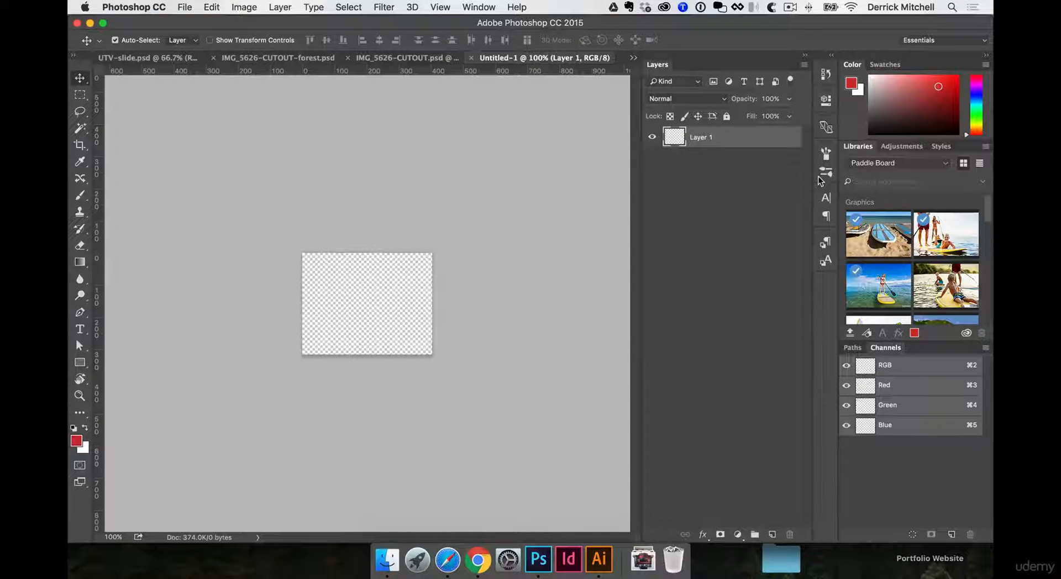
- Fill Layer 1 with the white background color
{"action": "key", "text": "super+space"}
{"action": "key", "text": "super+BackSpace"}
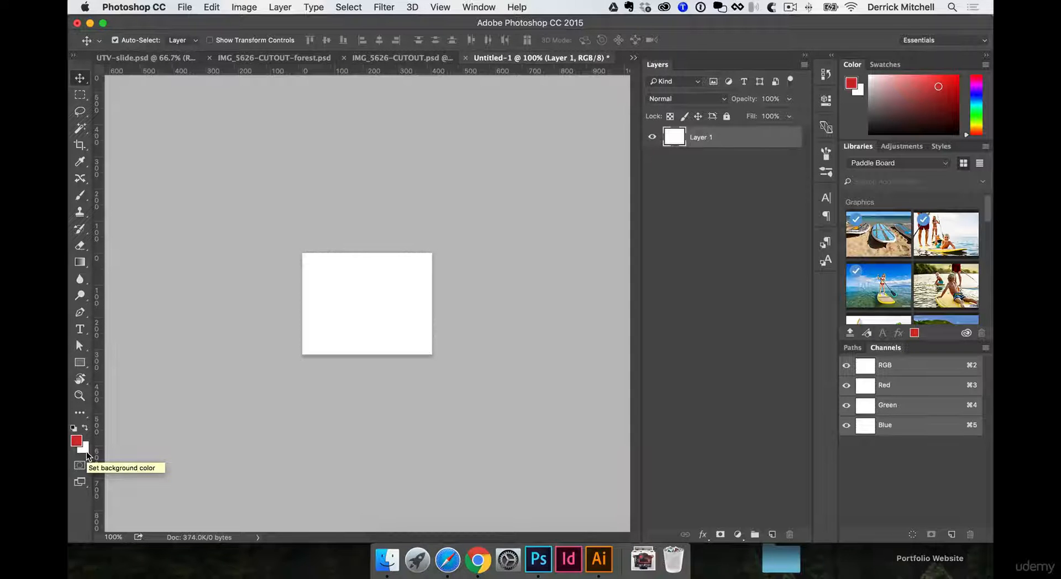
- Switch to Illustrator, isolate the logo group on the full color artboard, and copy only the blue M
{"action": "left_click", "coordinate": [599, 559]}
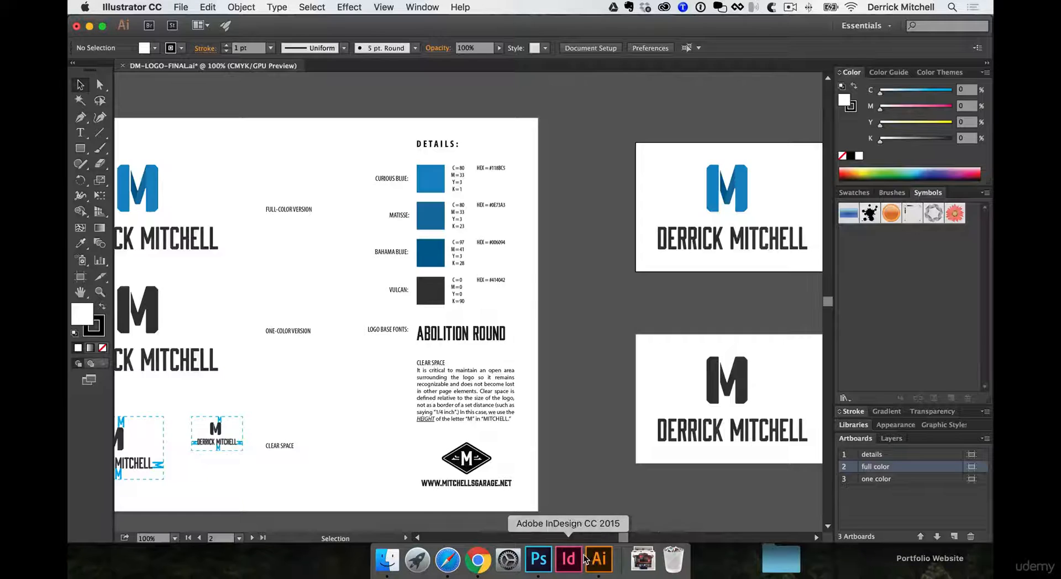
{"action": "scroll", "coordinate": [584, 306], "scroll_direction": "right", "scroll_amount": 1}
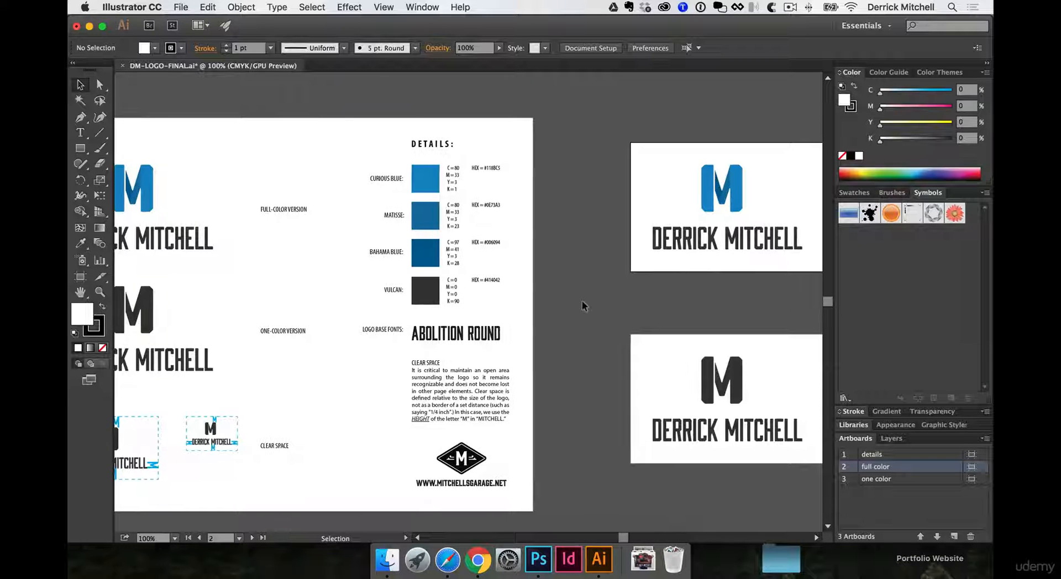
{"action": "scroll", "coordinate": [580, 307], "scroll_direction": "right", "scroll_amount": 2}
{"action": "left_click", "coordinate": [686, 188]}
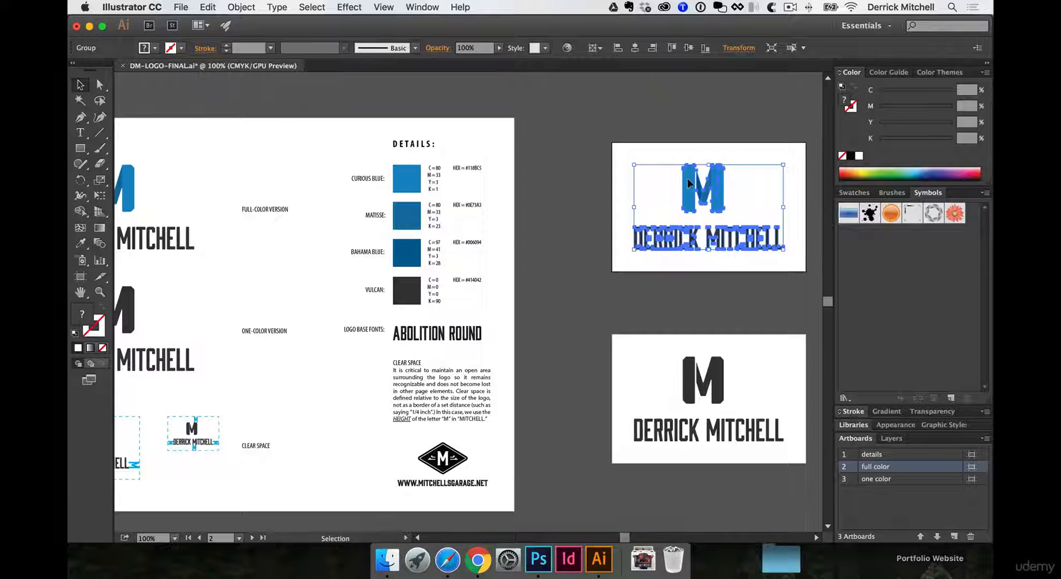
{"action": "double_click", "coordinate": [689, 184]}
{"action": "left_click", "coordinate": [685, 191]}
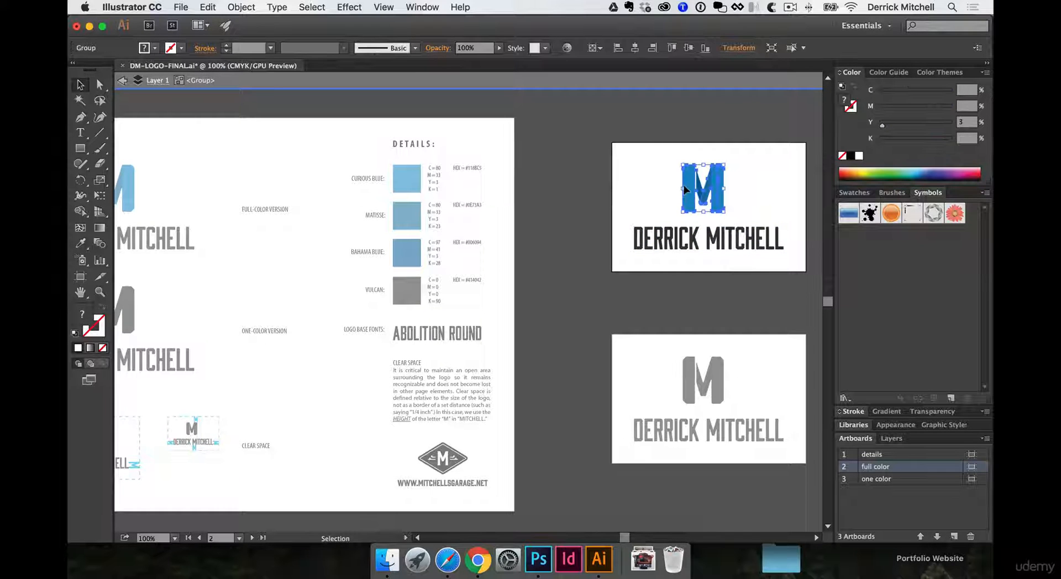
{"action": "key", "text": "a"}
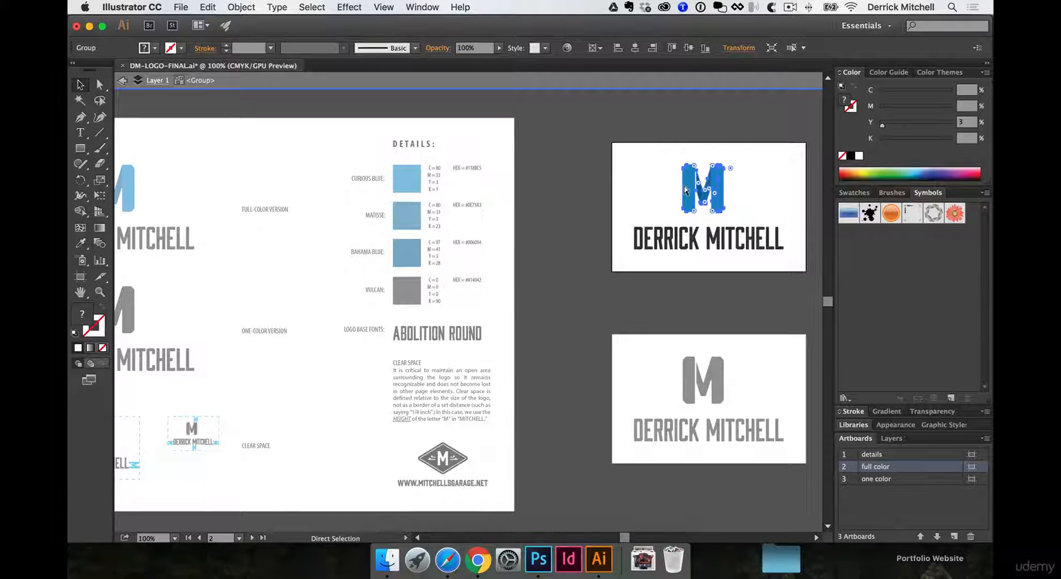
{"action": "key", "text": "v"}
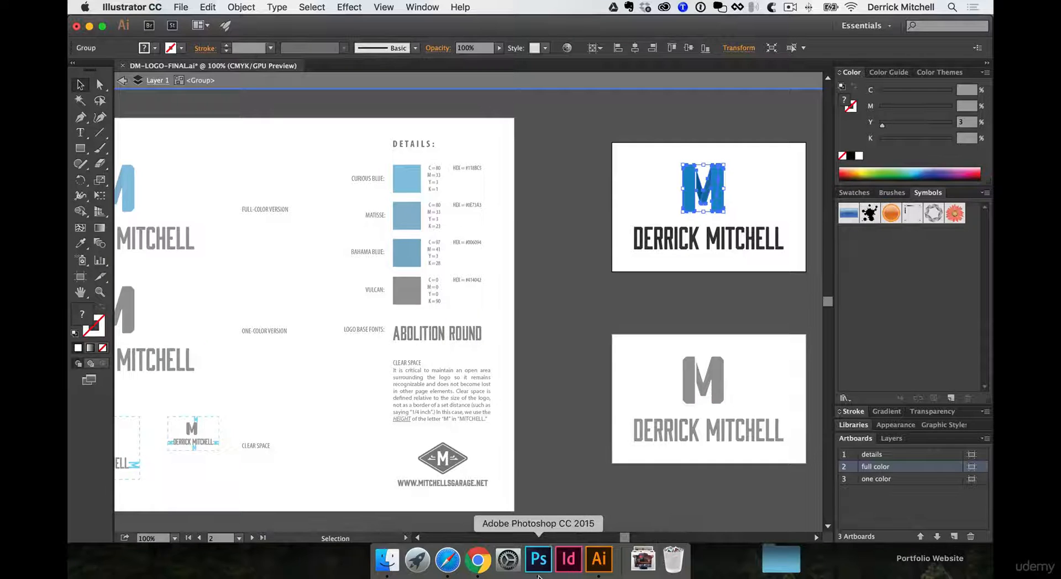
- Paste the M into the Photoshop document as a Smart Object and enlarge it to nearly fill the canvas height
{"action": "left_click", "coordinate": [539, 575]}
{"action": "key", "text": "super+v"}
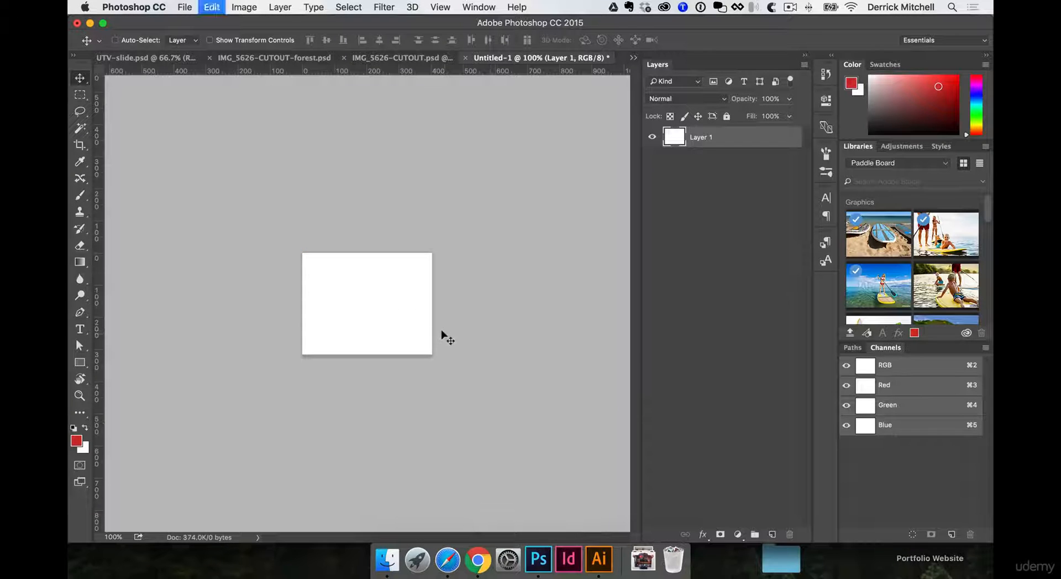
{"action": "left_click", "coordinate": [658, 331]}
{"action": "left_click", "coordinate": [763, 326]}
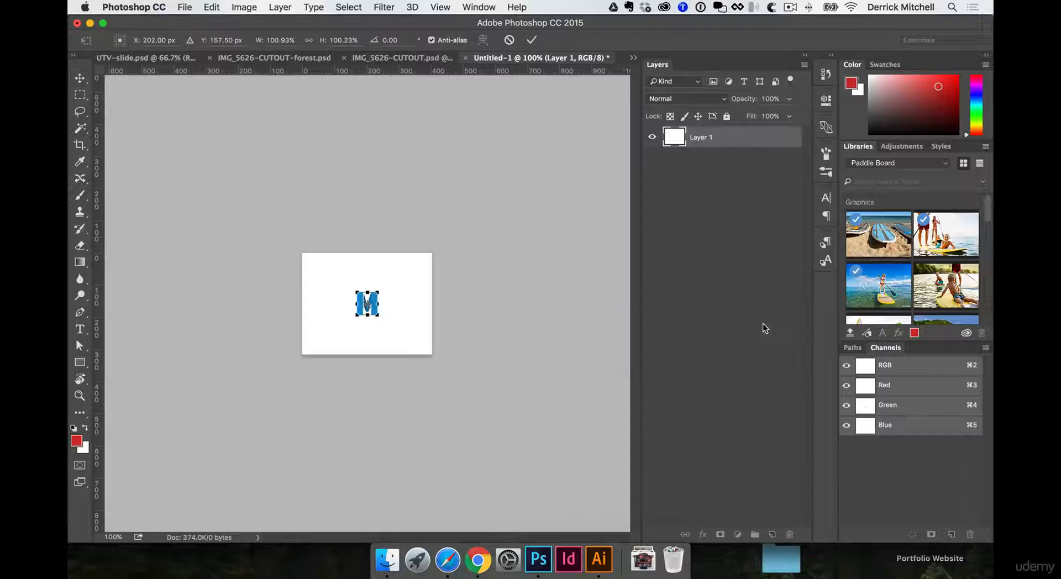
{"action": "left_click_drag", "start_coordinate": [378, 291], "coordinate": [409, 270]}
{"action": "key", "text": "Return"}
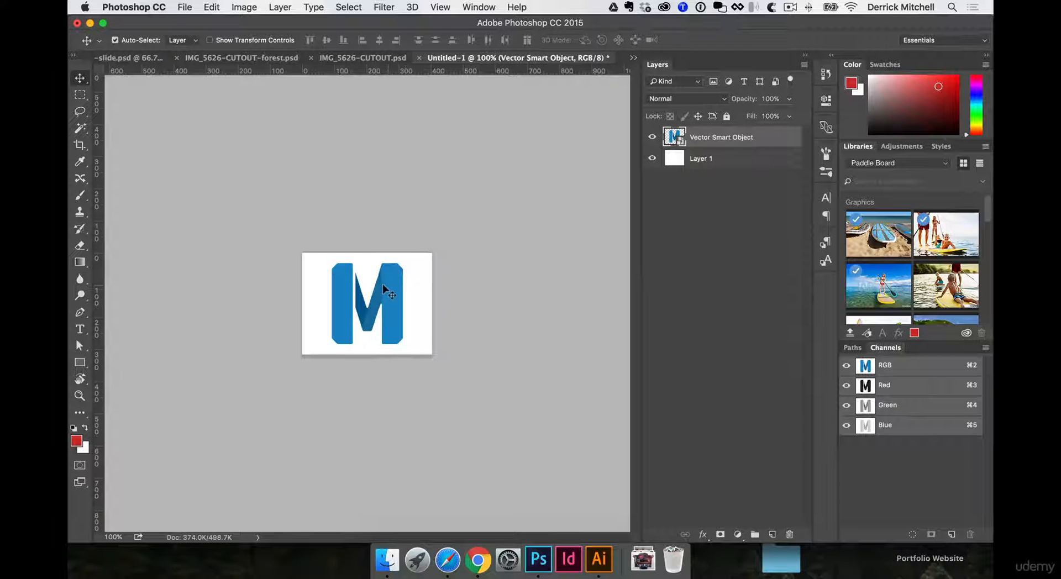
- Sample the M's dark inner blue as the foreground color and its lighter blue as the background color
{"action": "key", "text": "i"}
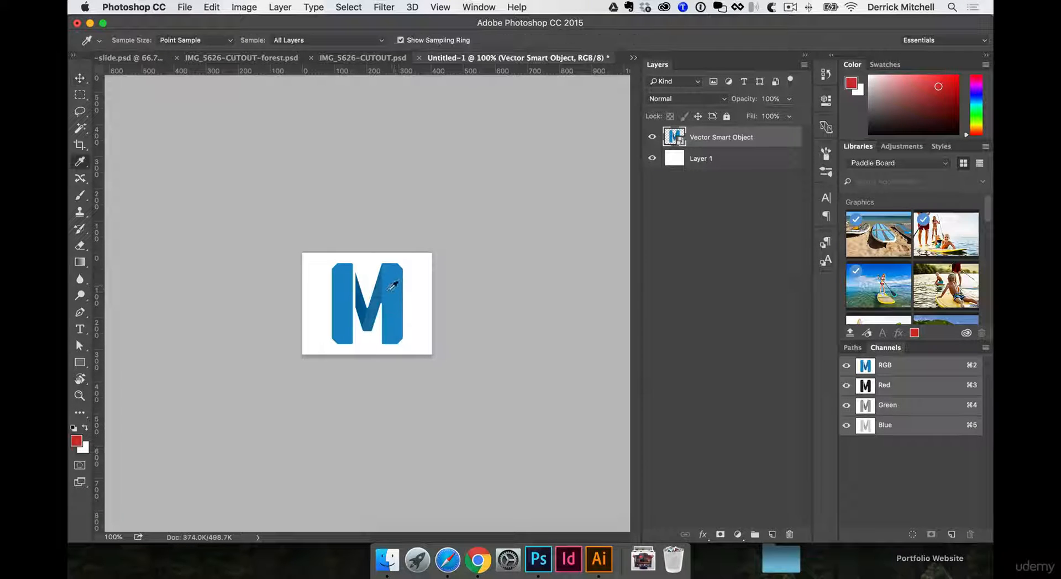
{"action": "left_click", "coordinate": [358, 301]}
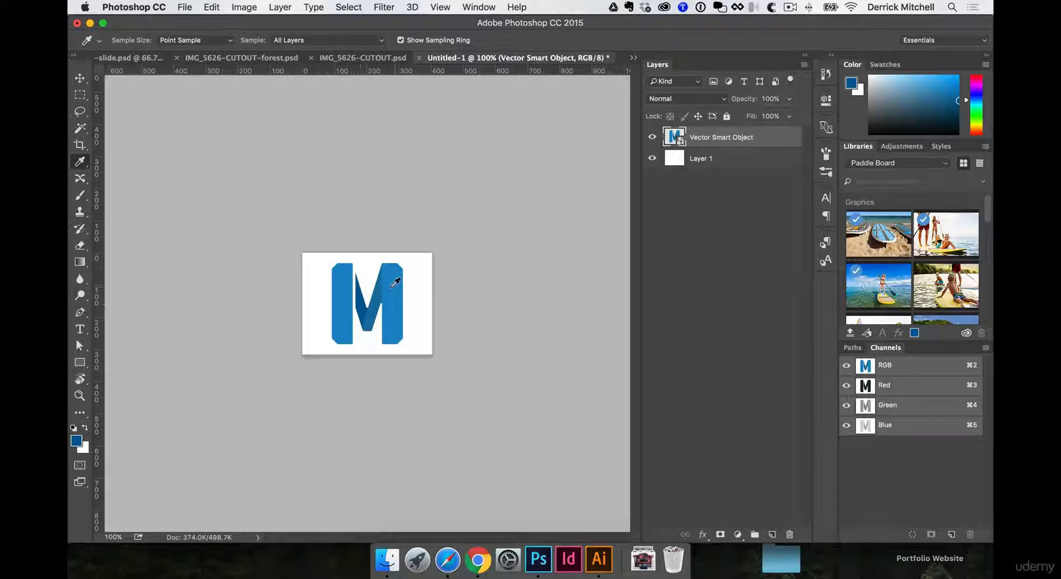
{"action": "left_click", "coordinate": [395, 282], "text": "alt"}
- Fill Layer 1 with a foreground-to-background gradient running from the canvas's upper-left corner to its lower-right corner
{"action": "left_click", "coordinate": [698, 159]}
{"action": "key", "text": "g"}
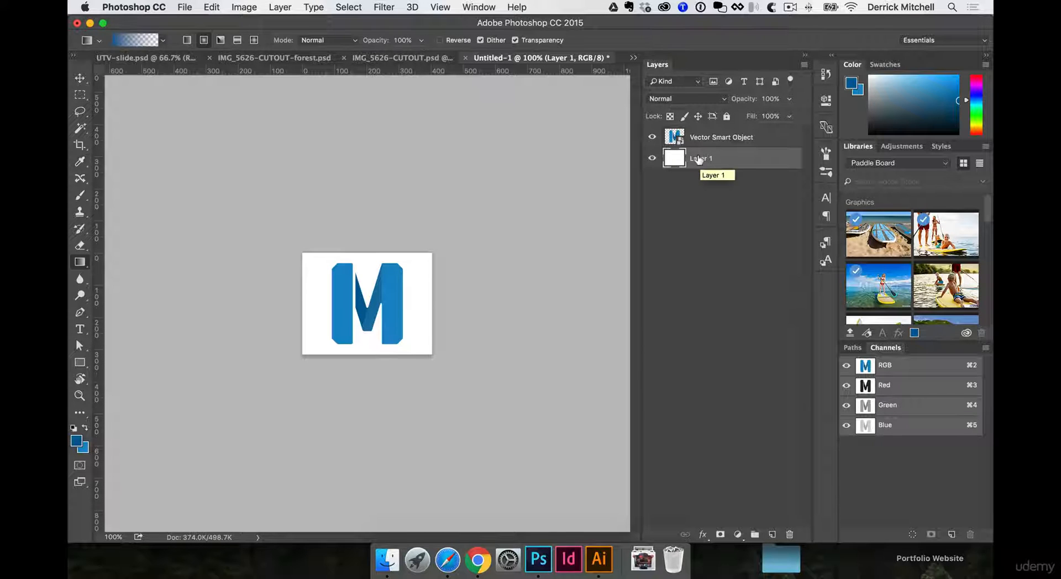
{"action": "left_click", "coordinate": [163, 40]}
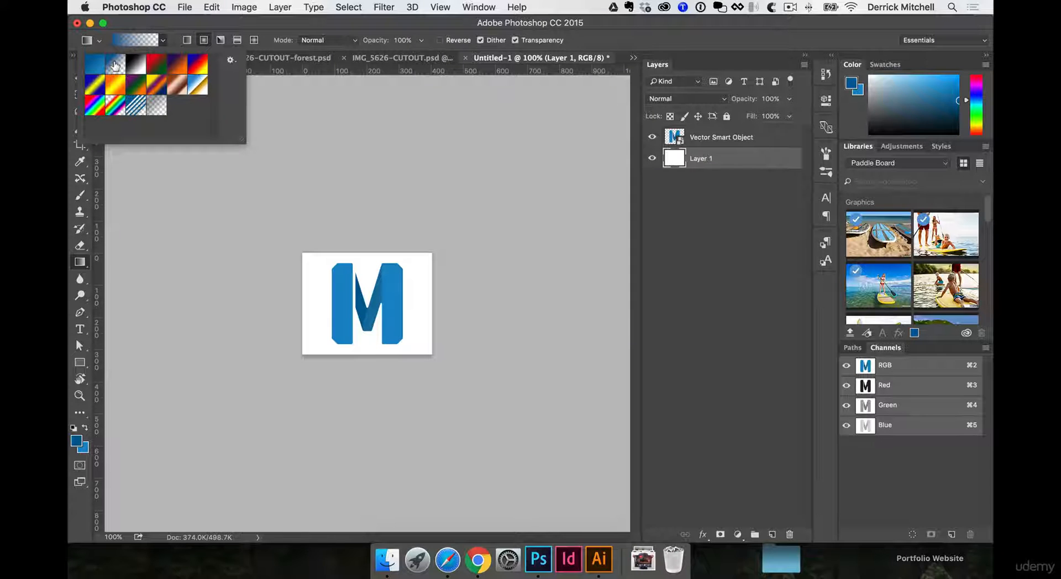
{"action": "left_click", "coordinate": [91, 62]}
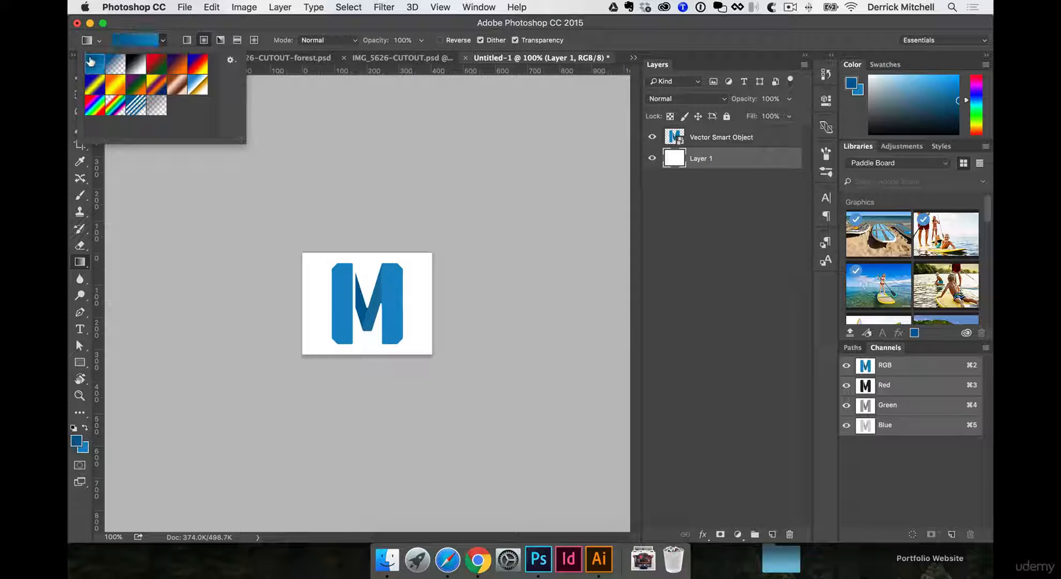
{"action": "left_click", "coordinate": [456, 189]}
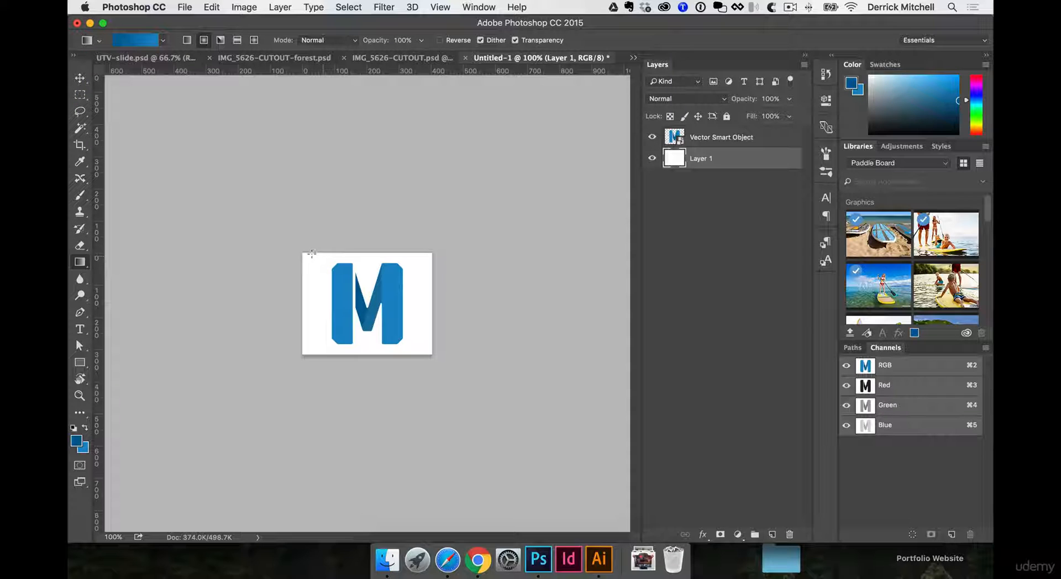
{"action": "left_click_drag", "start_coordinate": [315, 261], "coordinate": [437, 350]}
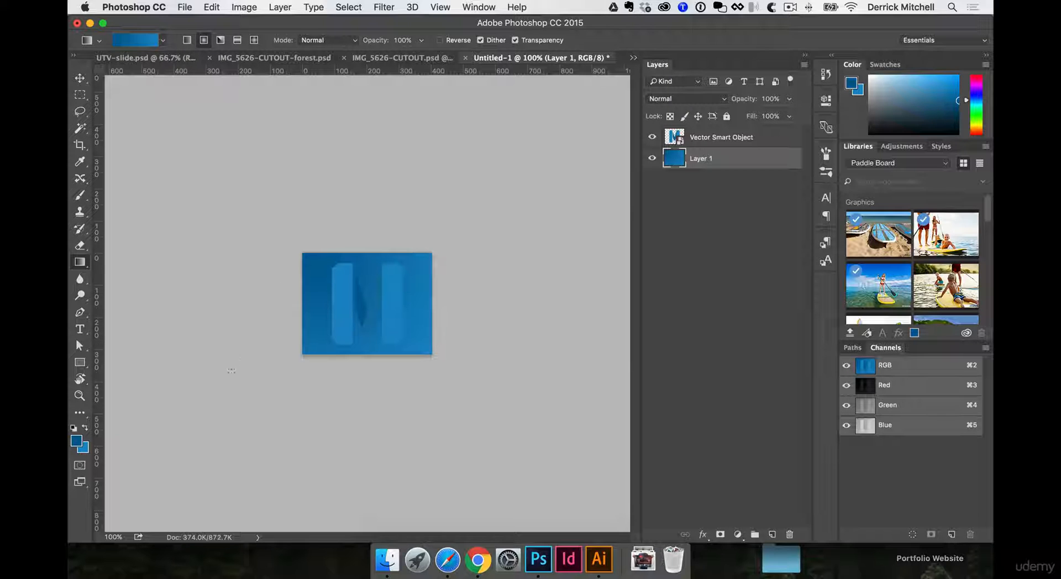
- Swap the foreground and background colors and redraw the diagonal gradient on Layer 1 from light to dark blue
{"action": "left_click", "coordinate": [89, 433]}
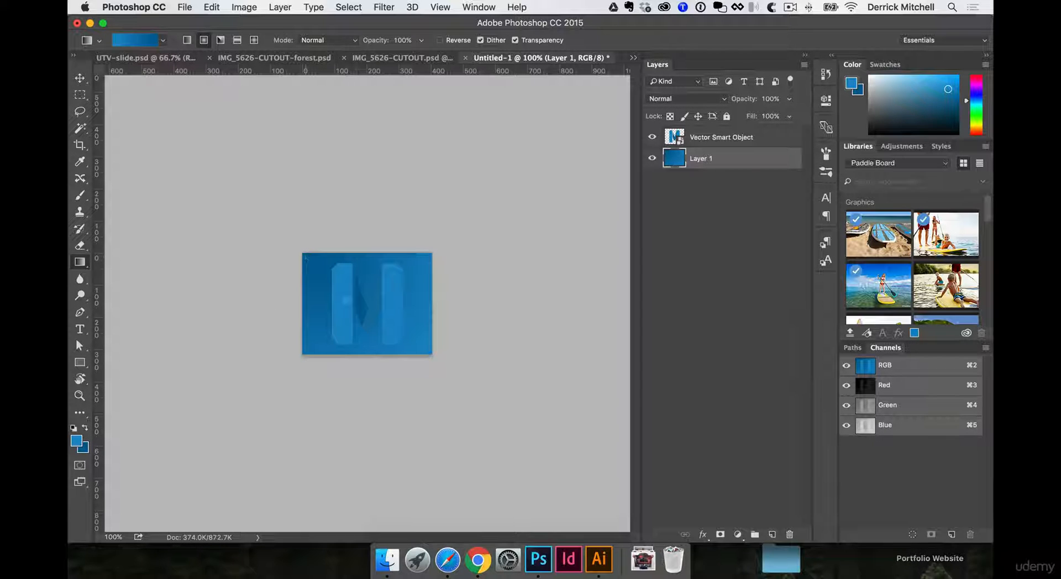
{"action": "left_click_drag", "start_coordinate": [305, 255], "coordinate": [429, 349]}
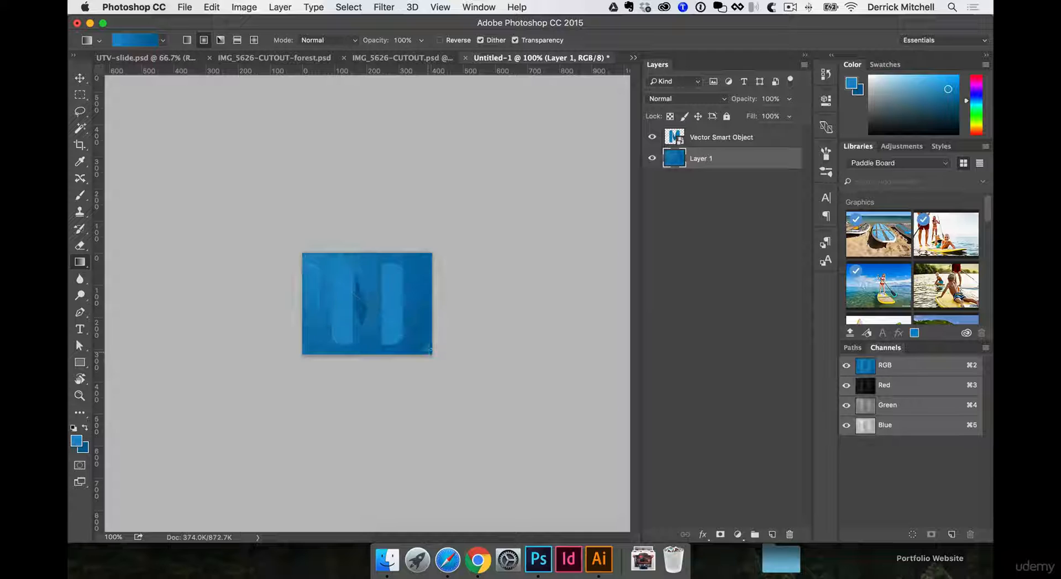
{"action": "key", "text": "v"}
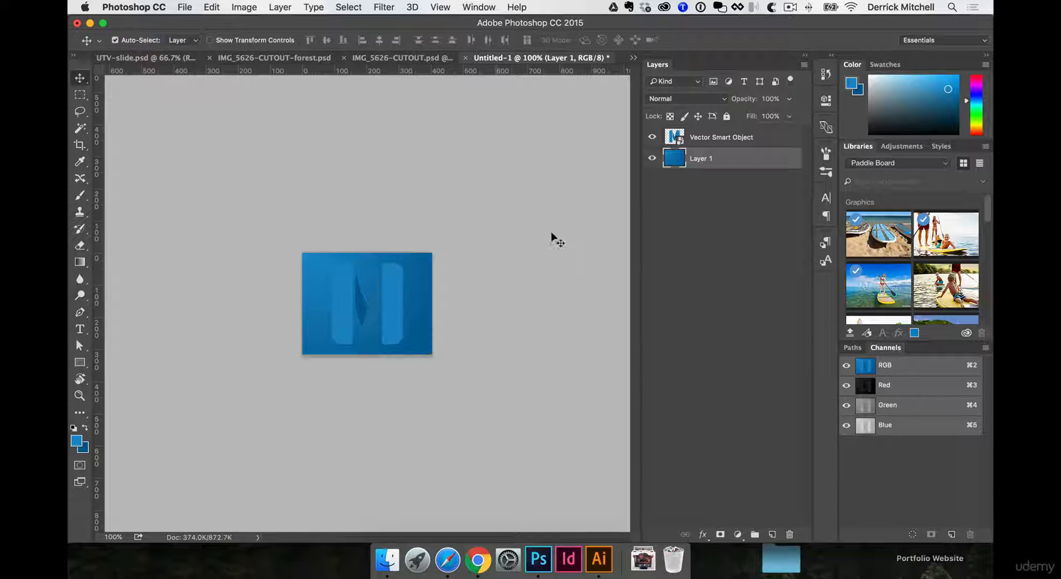
- Apply a white Color Overlay at 100% opacity to the M's Vector Smart Object layer
{"action": "left_click", "coordinate": [685, 137]}
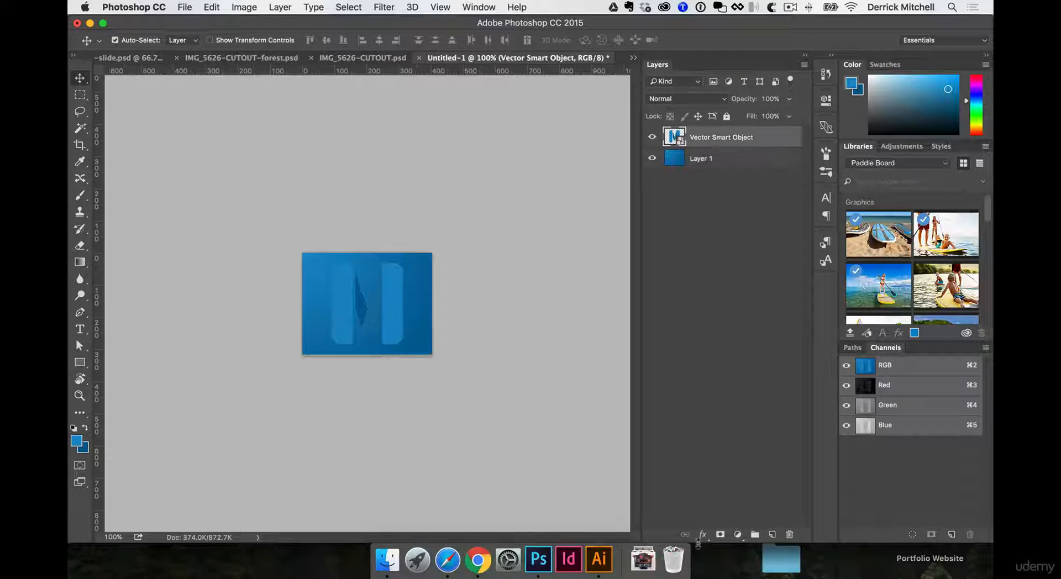
{"action": "left_click", "coordinate": [702, 535]}
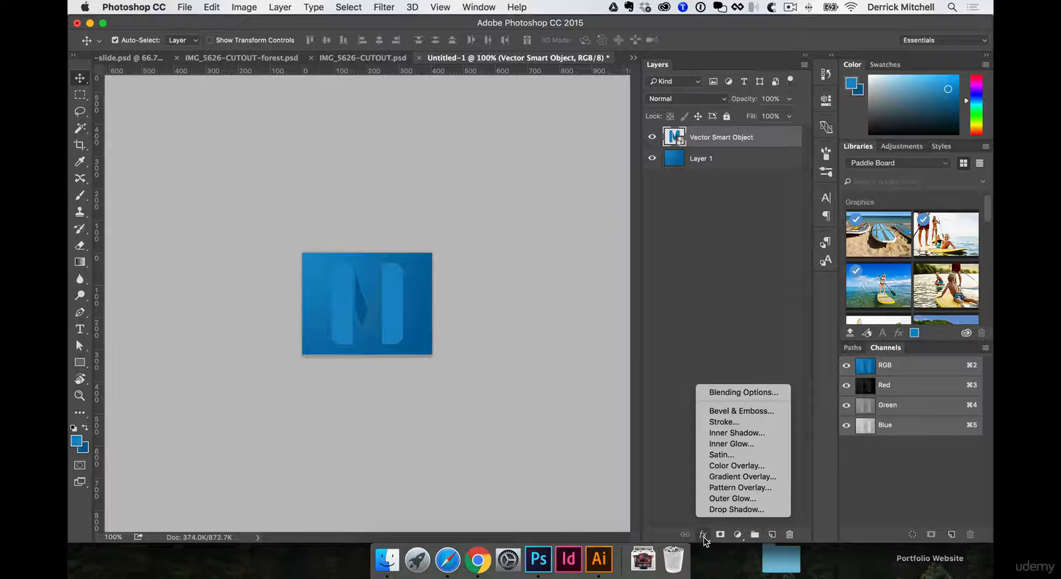
{"action": "left_click", "coordinate": [730, 466]}
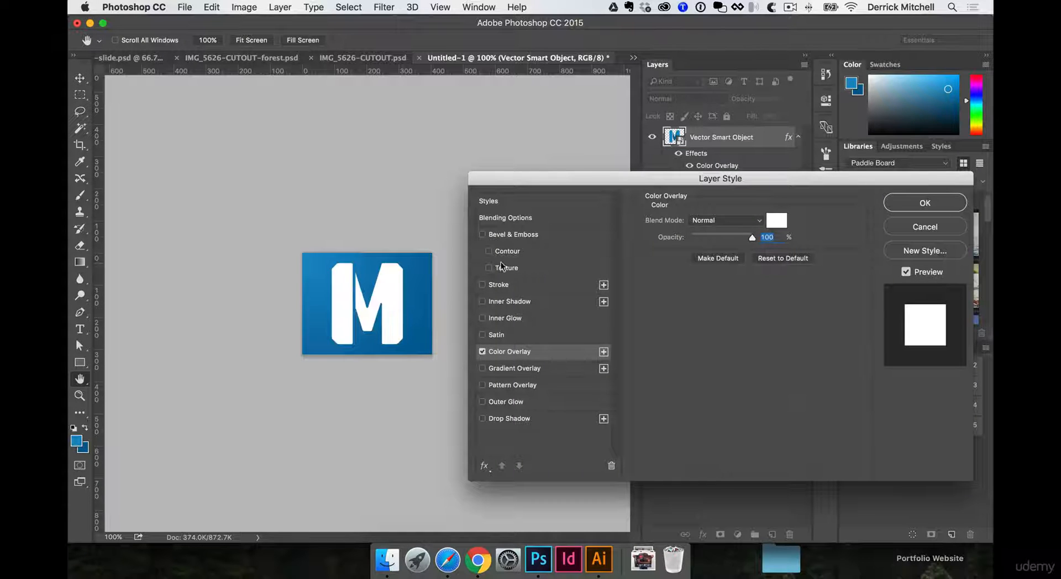
{"action": "left_click", "coordinate": [917, 202]}
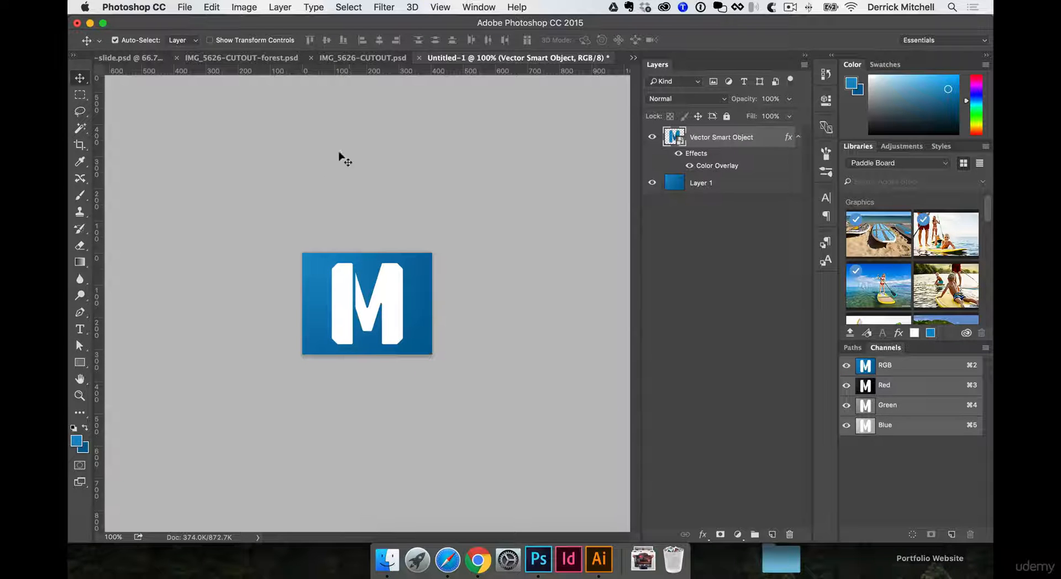
- Set up an Export As of the cover as a JPG at 100% quality
{"action": "left_click", "coordinate": [183, 6]}
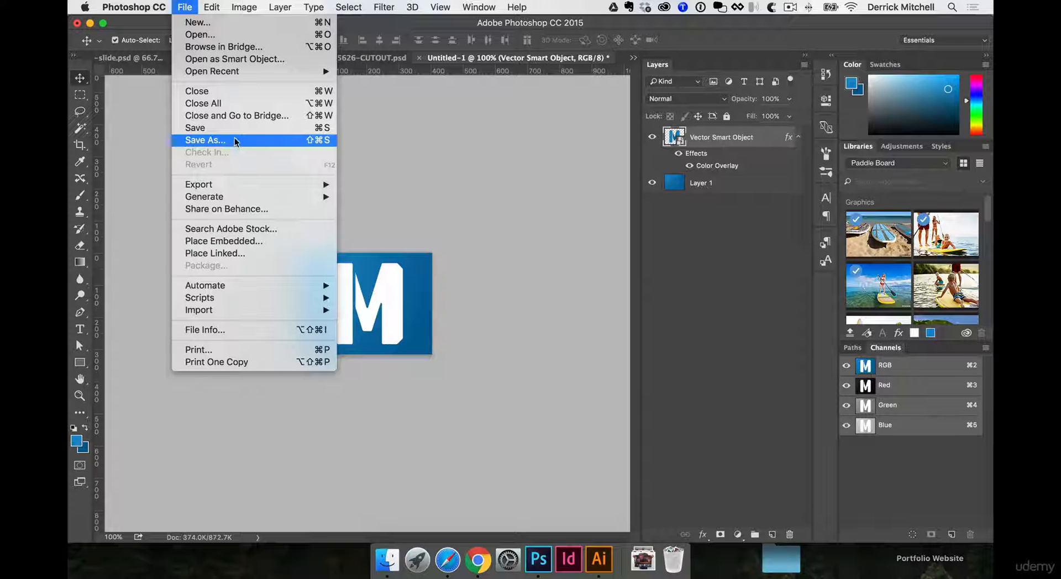
{"action": "mouse_move", "coordinate": [238, 189]}
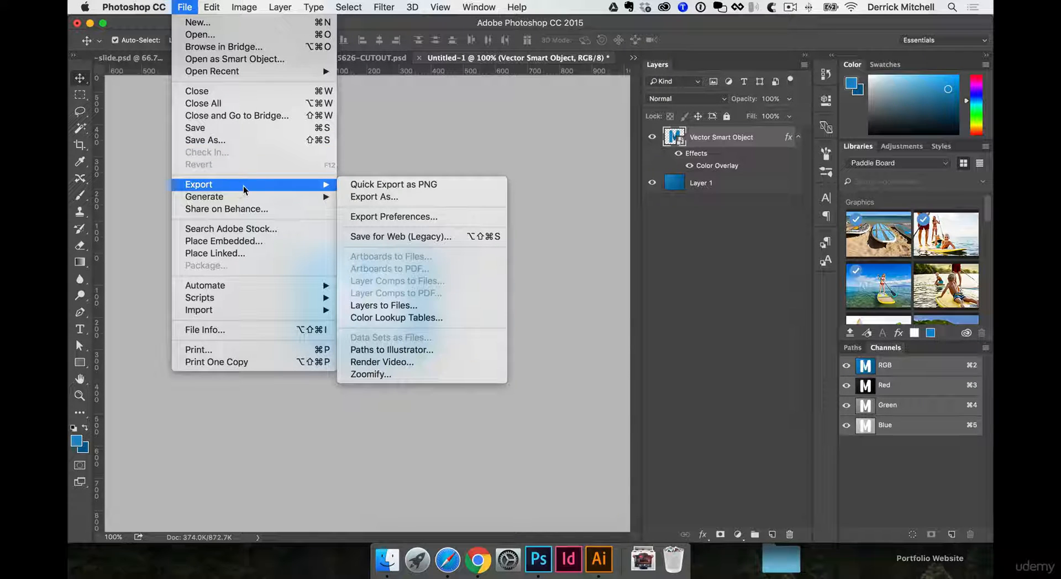
{"action": "left_click", "coordinate": [395, 205]}
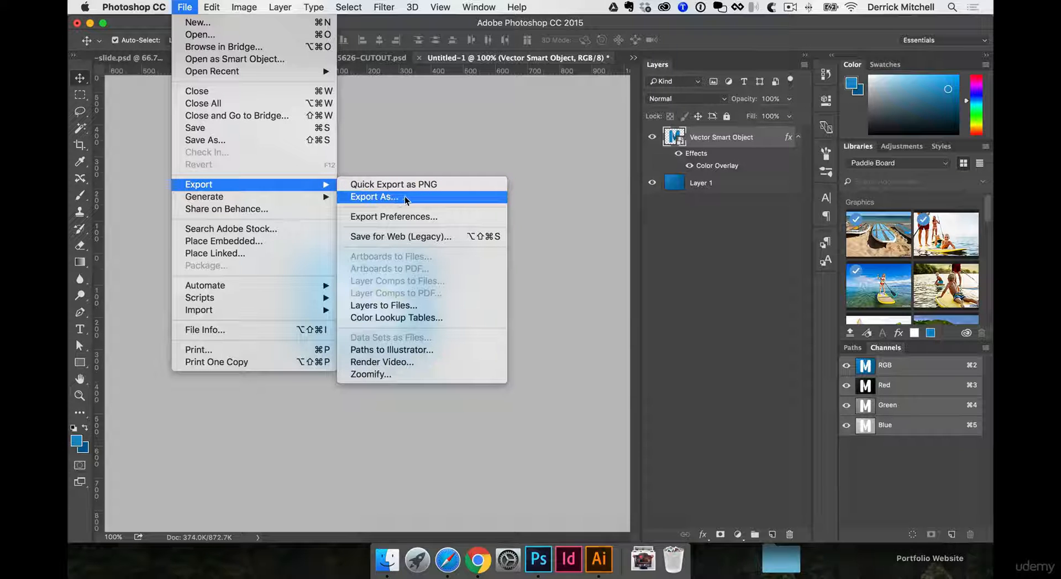
{"action": "left_click", "coordinate": [406, 200]}
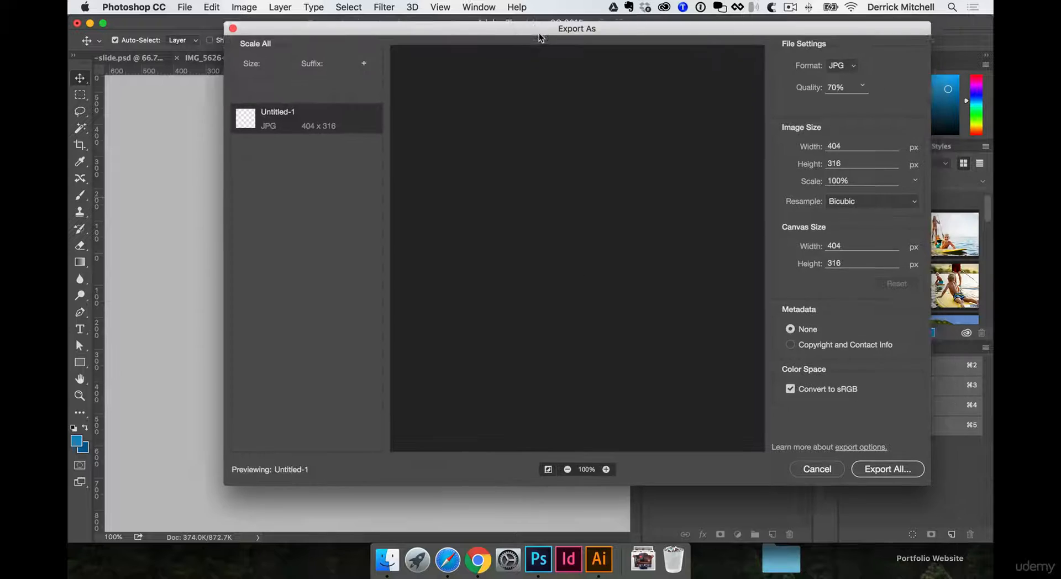
{"action": "left_click_drag", "start_coordinate": [540, 38], "coordinate": [477, 62]}
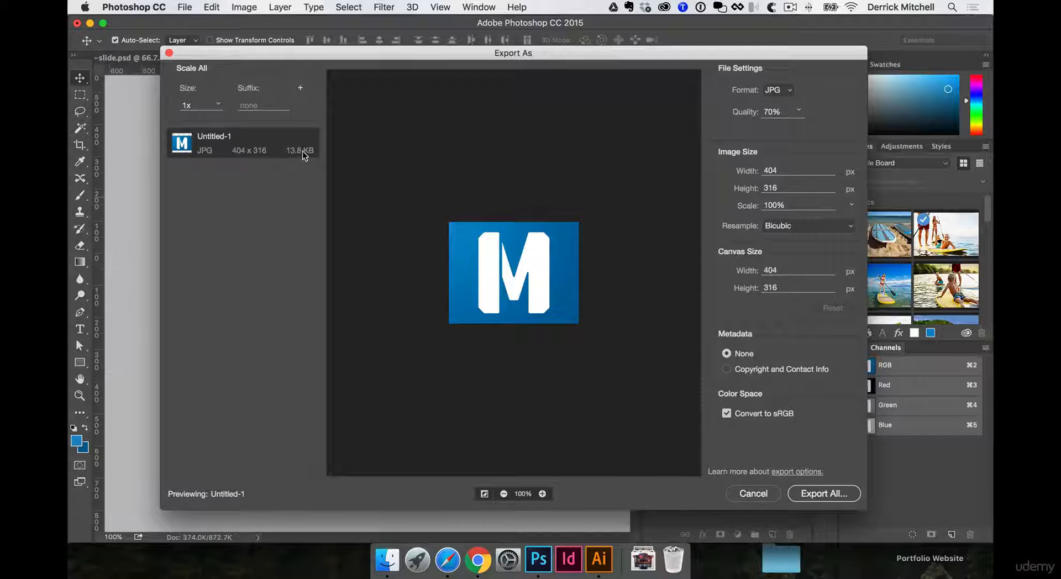
{"action": "left_click", "coordinate": [802, 111]}
{"action": "left_click_drag", "start_coordinate": [811, 127], "coordinate": [835, 130]}
{"action": "left_click", "coordinate": [835, 130]}
{"action": "left_click", "coordinate": [799, 110]}
{"action": "left_click_drag", "start_coordinate": [789, 129], "coordinate": [787, 129]}
{"action": "left_click_drag", "start_coordinate": [835, 127], "coordinate": [840, 126]}
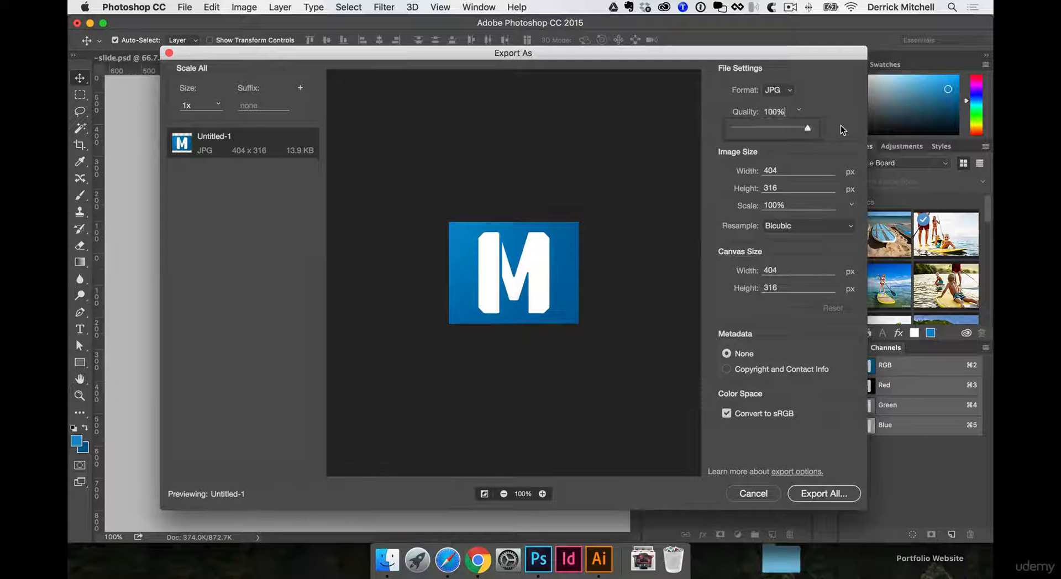
{"action": "left_click", "coordinate": [840, 126]}
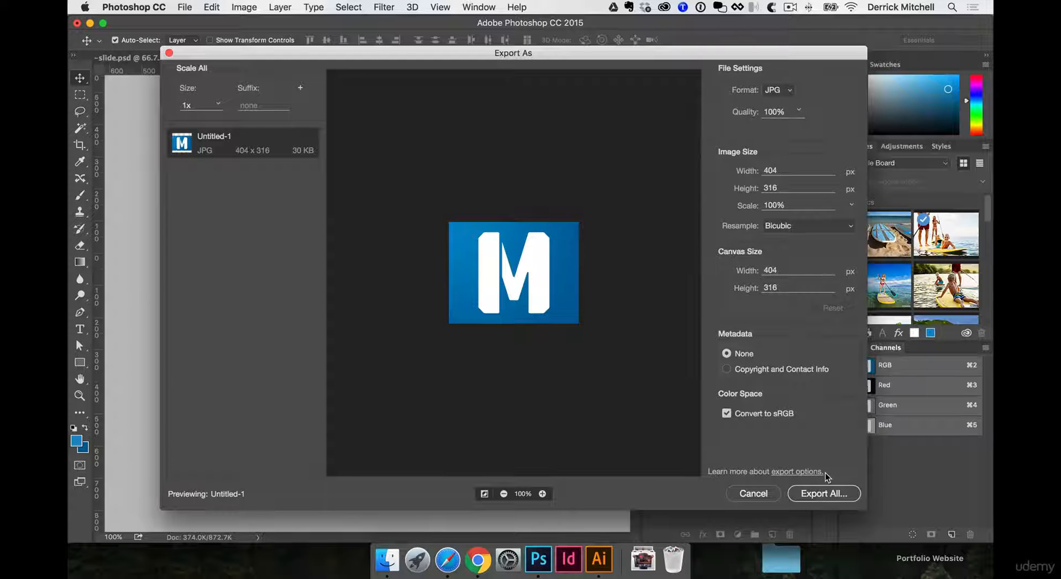
- Export the cover image to the Desktop as dm-logo-cover.jpg
{"action": "left_click", "coordinate": [827, 493]}
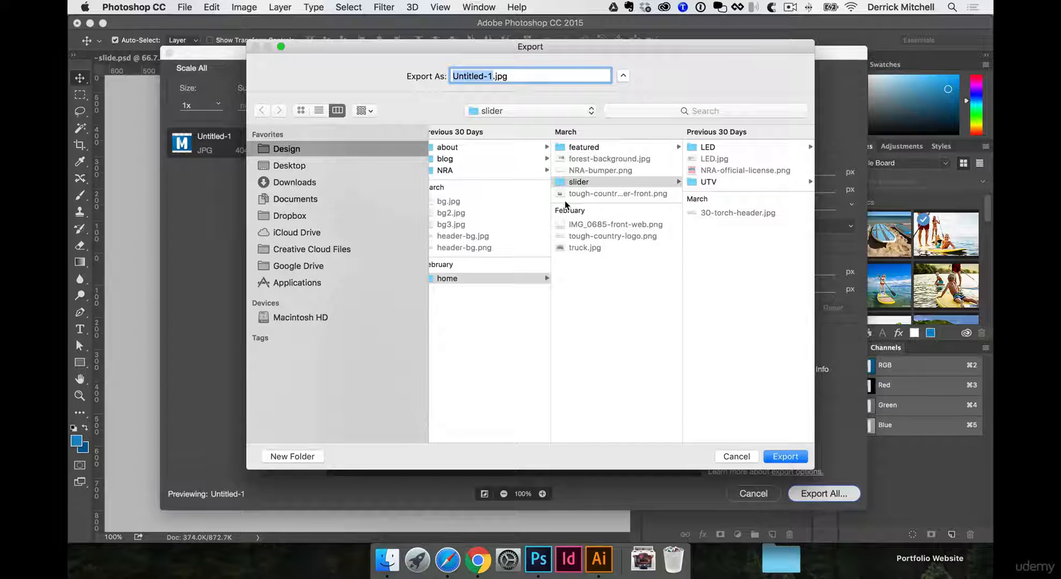
{"action": "left_click", "coordinate": [287, 166]}
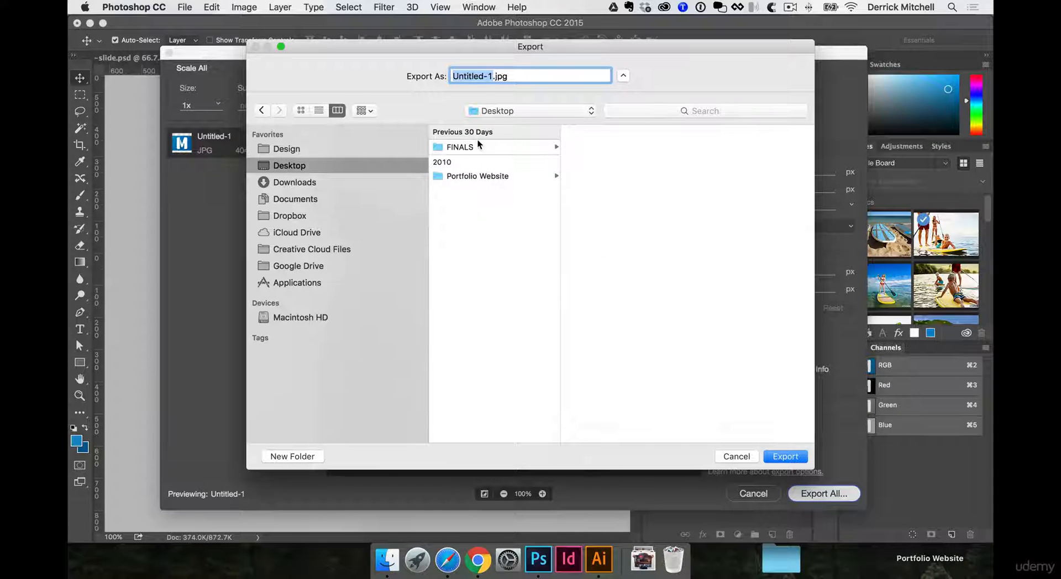
{"action": "type", "text": "dm-logo-"}
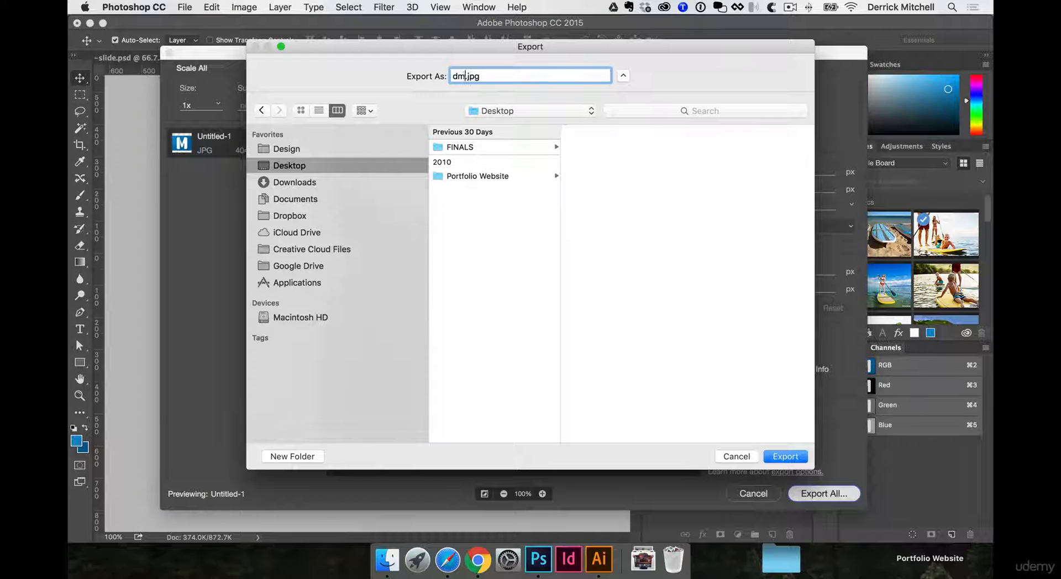
{"action": "type", "text": "cover"}
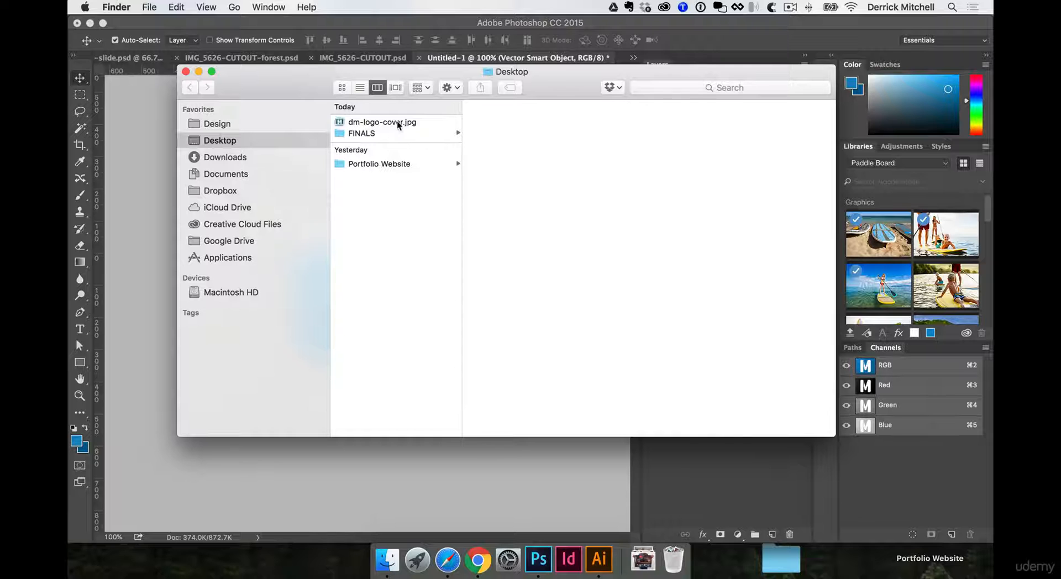
- Preview the exported dm-logo-cover.jpg in the Finder's Desktop folder
{"action": "left_click", "coordinate": [396, 121]}
{"action": "key", "text": "space"}
{"action": "key", "text": "space"}
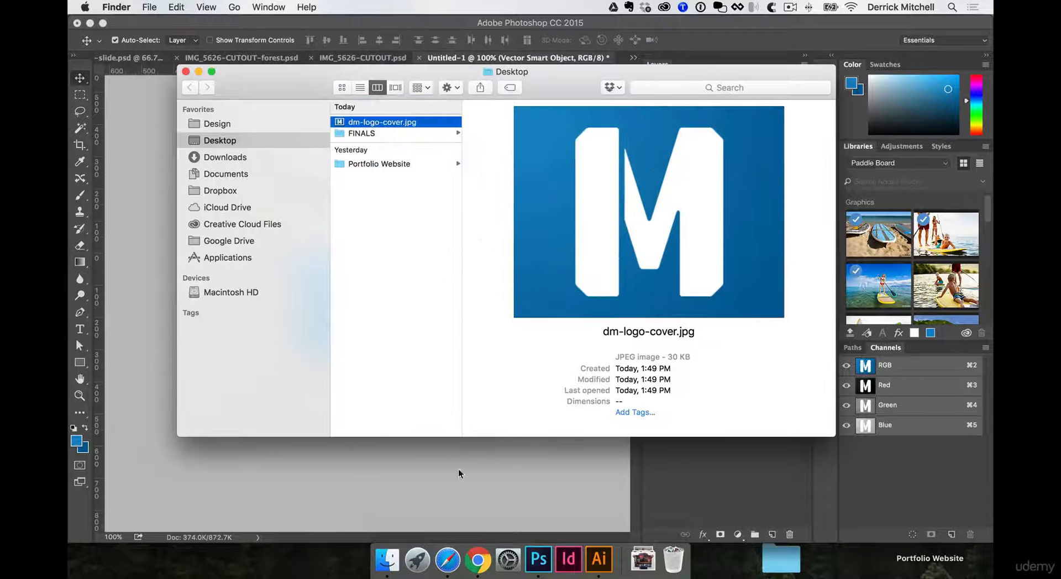
- Switch to Chrome and open the DM Logo project on Behance for editing
{"action": "left_click", "coordinate": [479, 561]}
{"action": "left_click", "coordinate": [546, 30]}
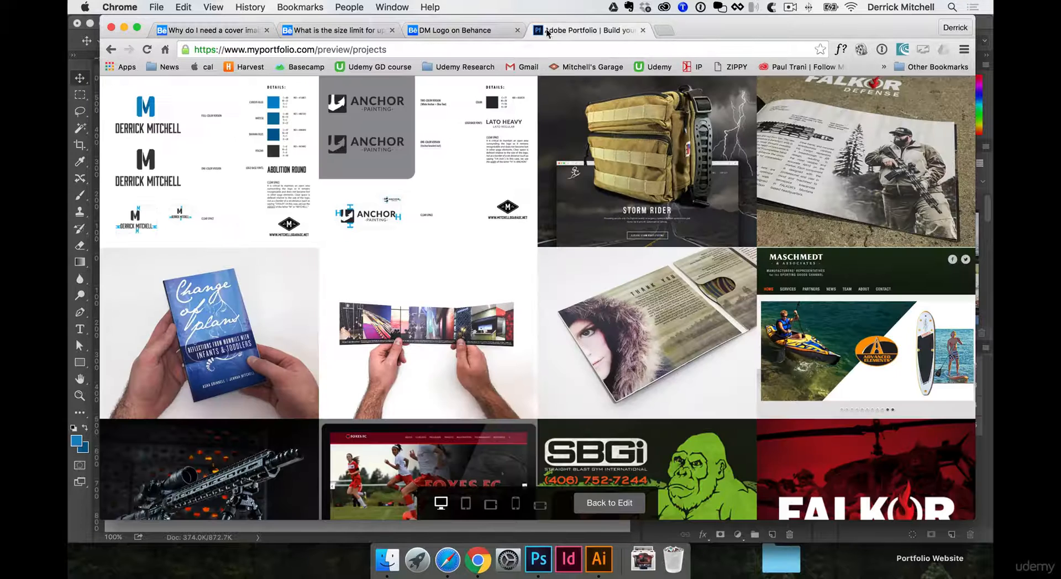
{"action": "left_click", "coordinate": [482, 29]}
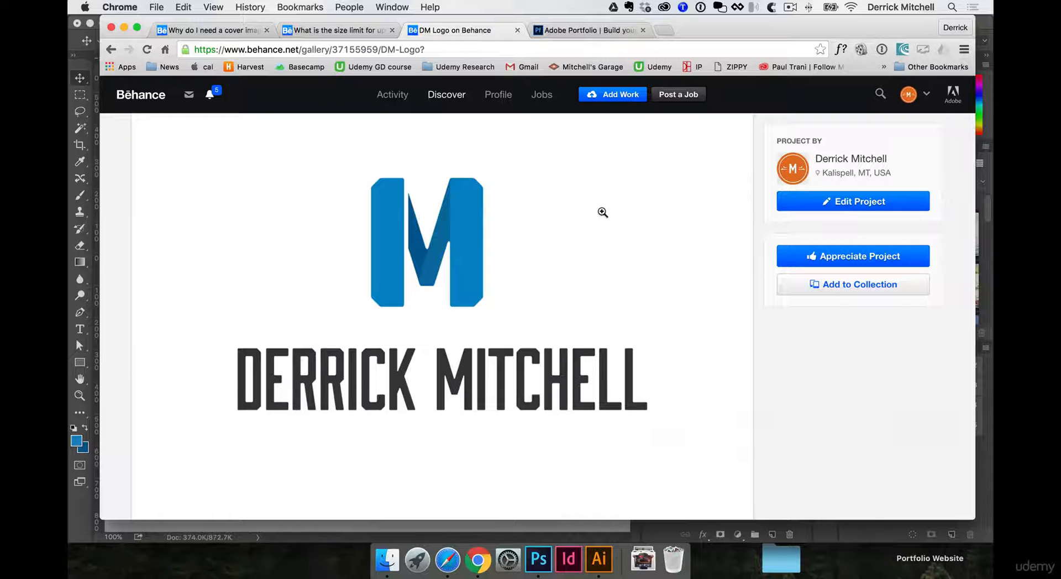
{"action": "left_click", "coordinate": [835, 203]}
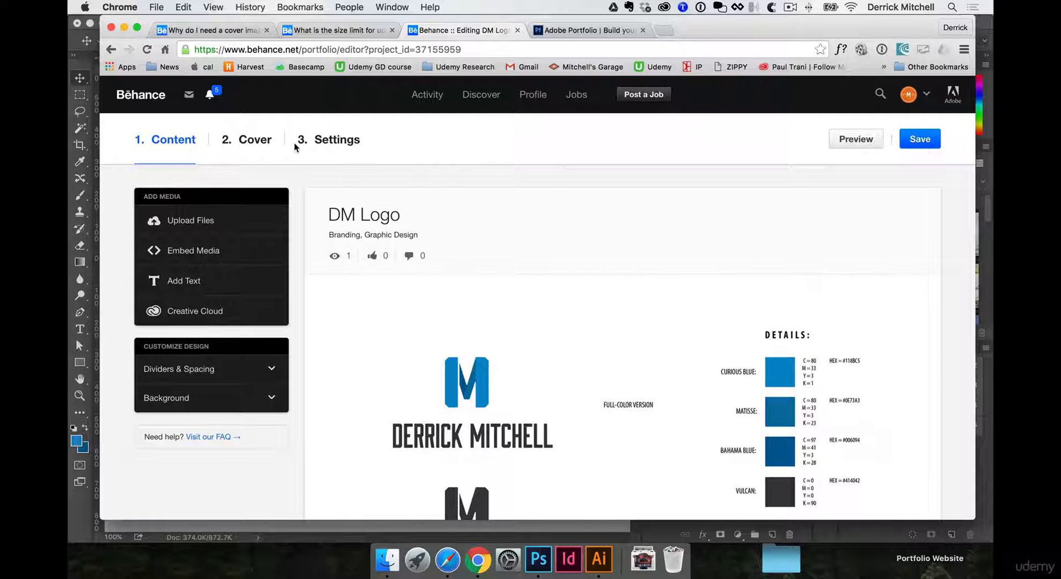
- Upload dm-logo-cover.jpg from the Desktop as the project's new cover and accept the crop at full image size
{"action": "left_click", "coordinate": [245, 142]}
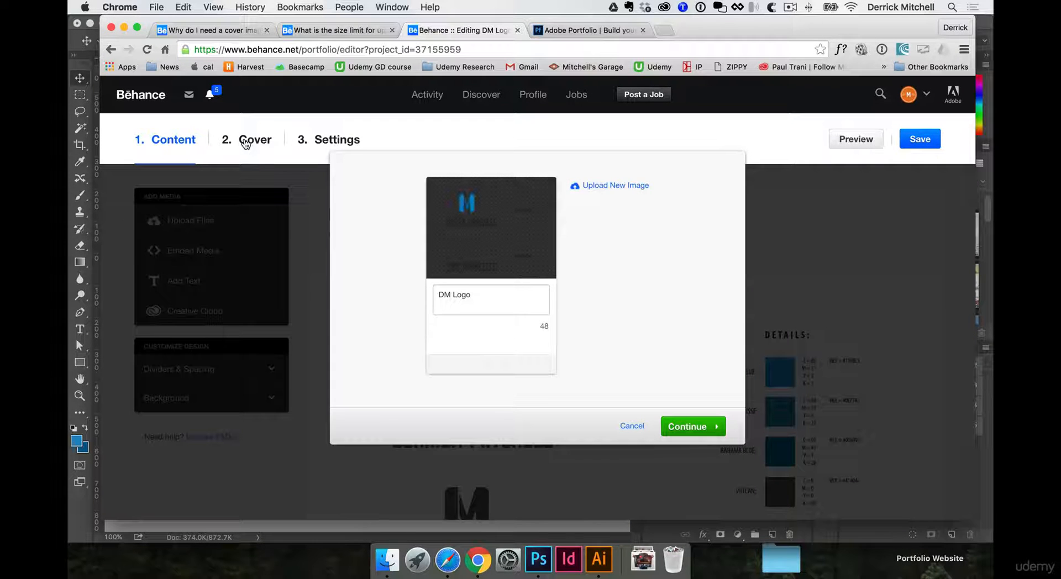
{"action": "left_click", "coordinate": [617, 186]}
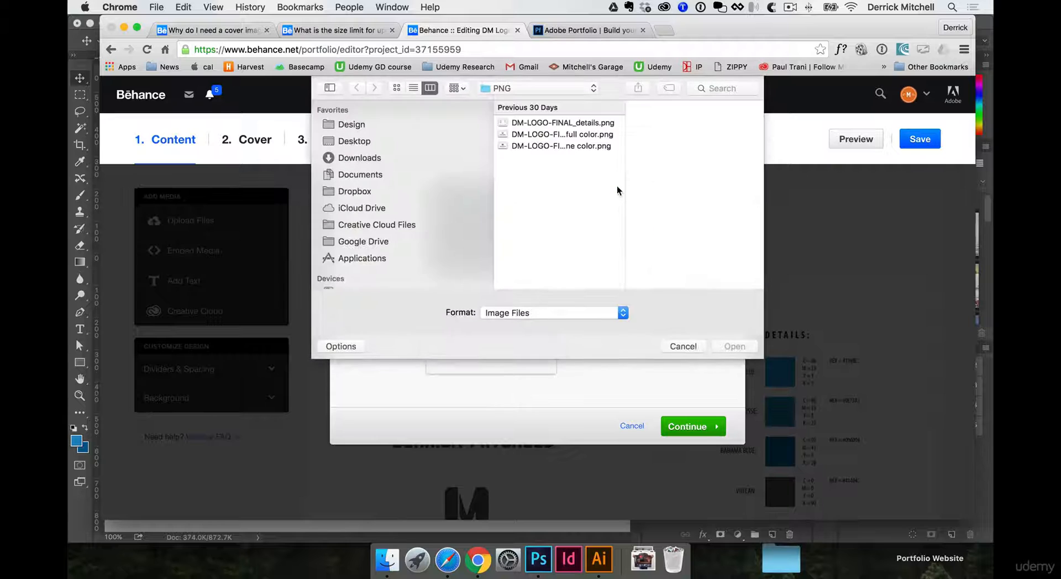
{"action": "left_click", "coordinate": [356, 142]}
{"action": "left_click", "coordinate": [552, 123]}
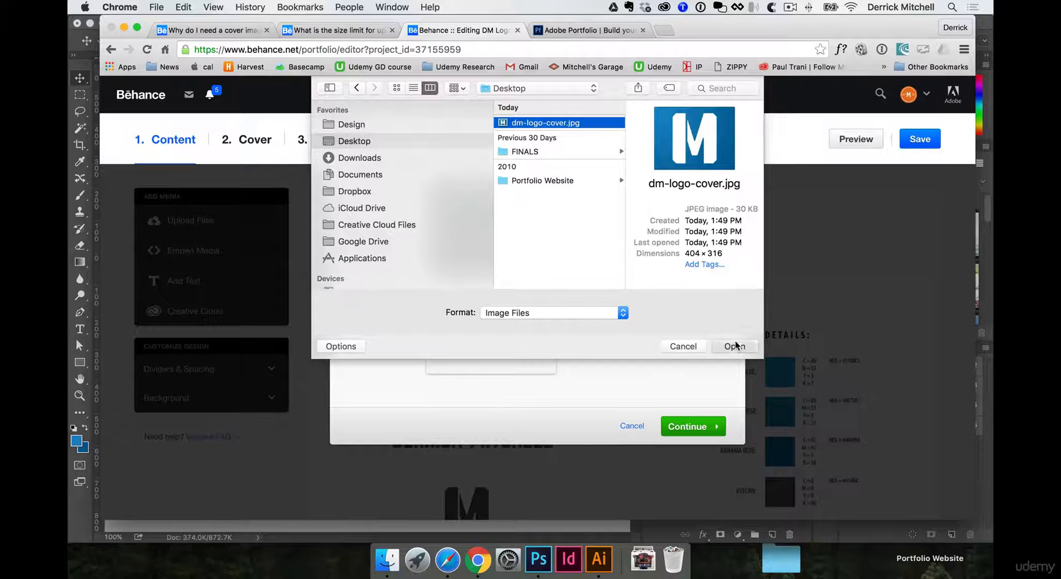
{"action": "left_click", "coordinate": [734, 346]}
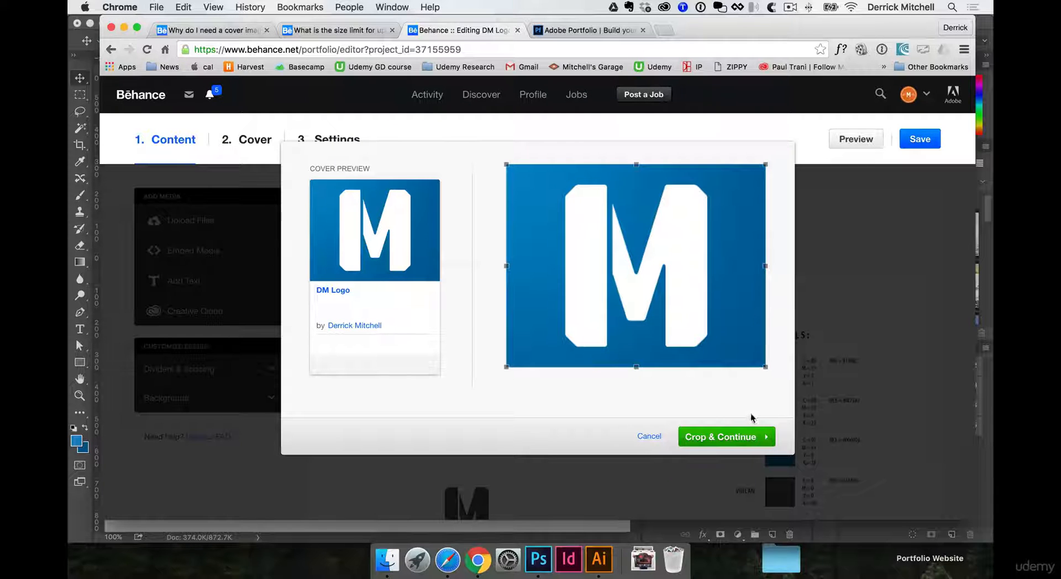
{"action": "left_click", "coordinate": [738, 437]}
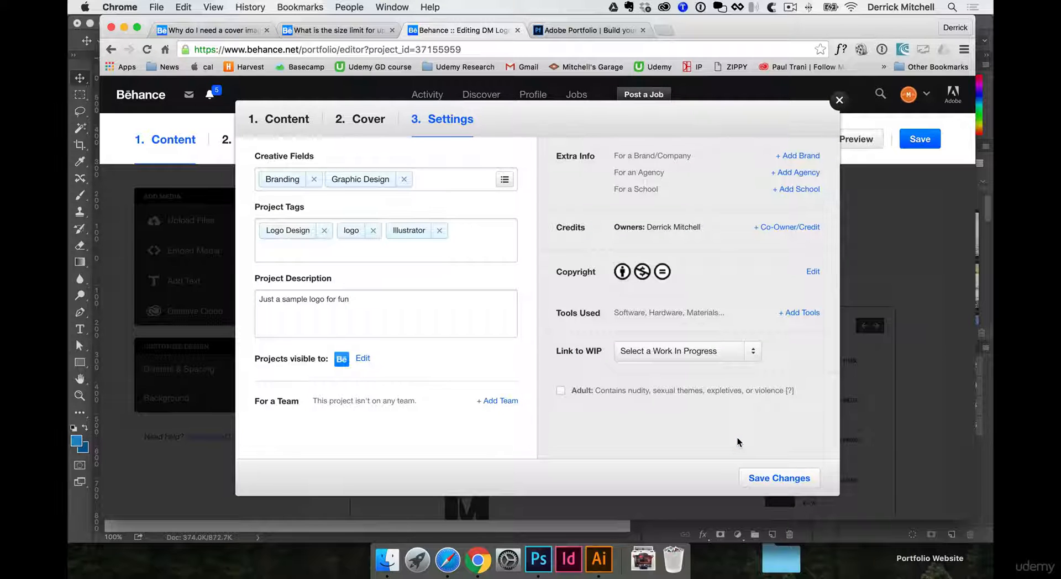
- Save the project settings, close their dialog and save the DM Logo project
{"action": "left_click", "coordinate": [790, 478]}
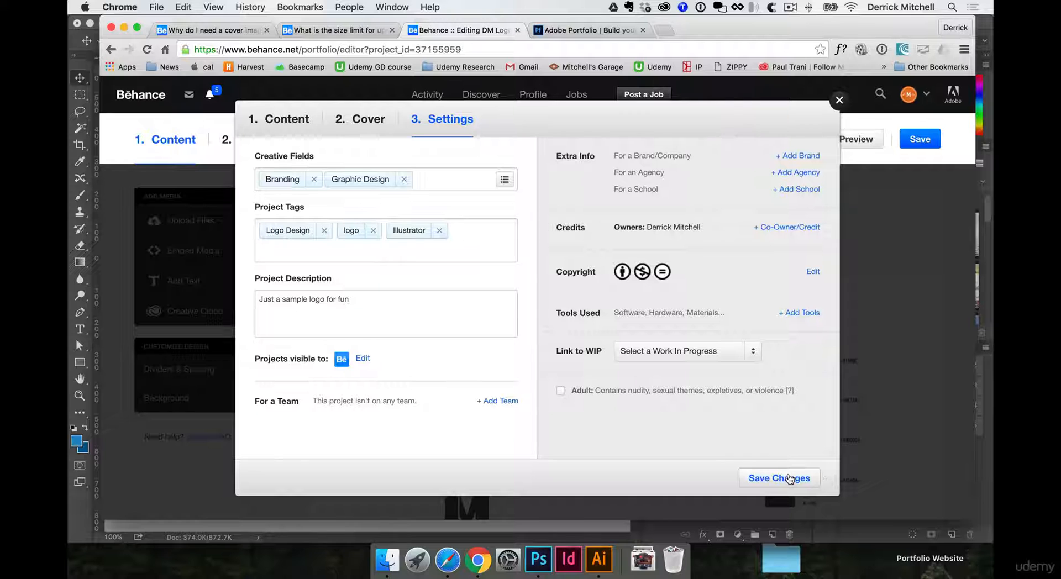
{"action": "left_click", "coordinate": [839, 101]}
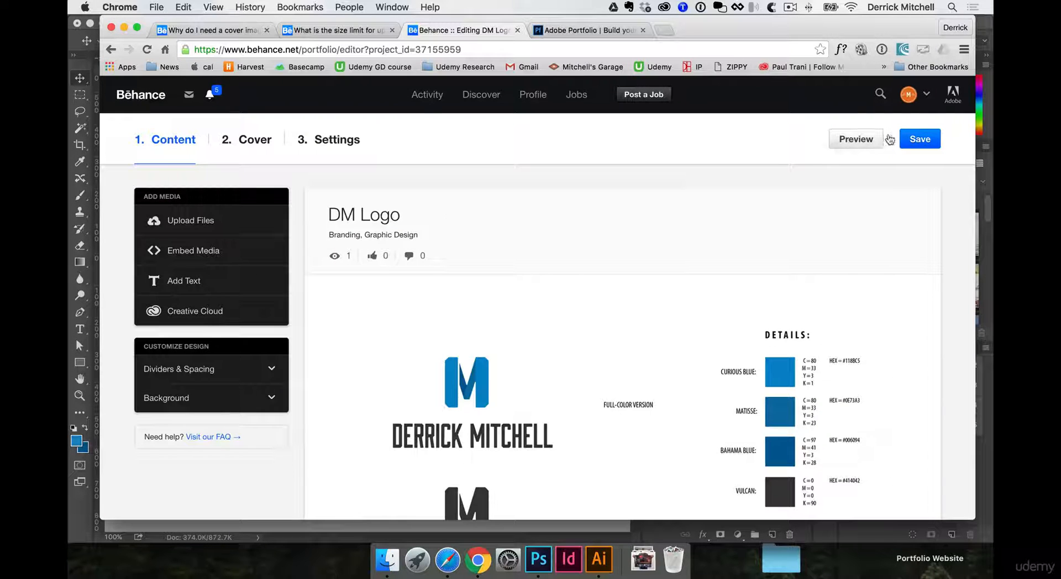
{"action": "left_click", "coordinate": [922, 139]}
- Check the full-width image requirement on the large logo image in the project content
{"action": "mouse_move", "coordinate": [824, 328]}
{"action": "scroll", "coordinate": [824, 328], "scroll_direction": "down", "scroll_amount": 10}
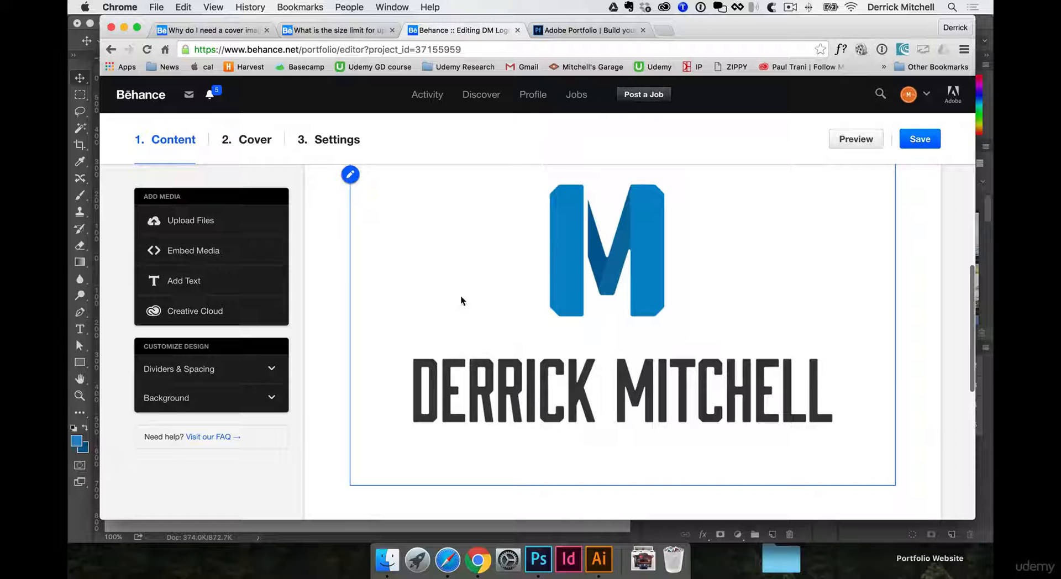
{"action": "scroll", "coordinate": [359, 221], "scroll_direction": "up", "scroll_amount": 3}
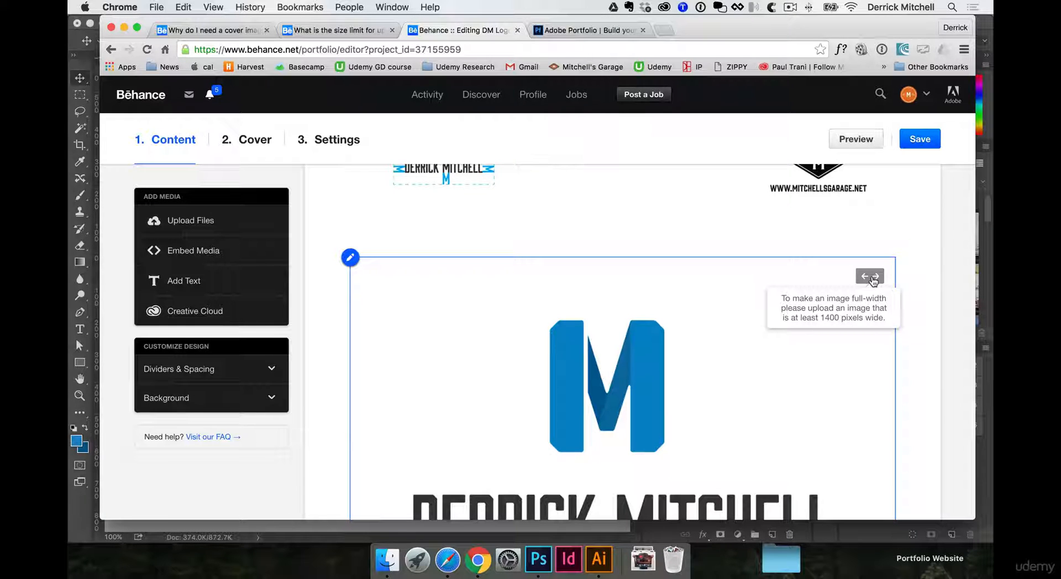
- Switch to Photoshop and create a new 1400 × 200 pixel document in RGB Color with a transparent background
{"action": "left_click", "coordinate": [538, 557]}
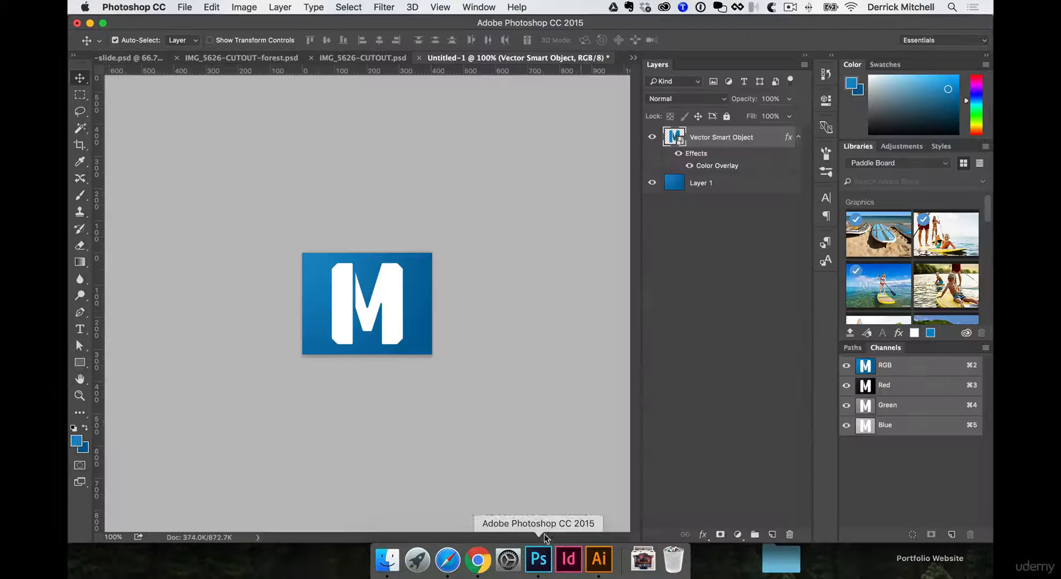
{"action": "key", "text": "super+n"}
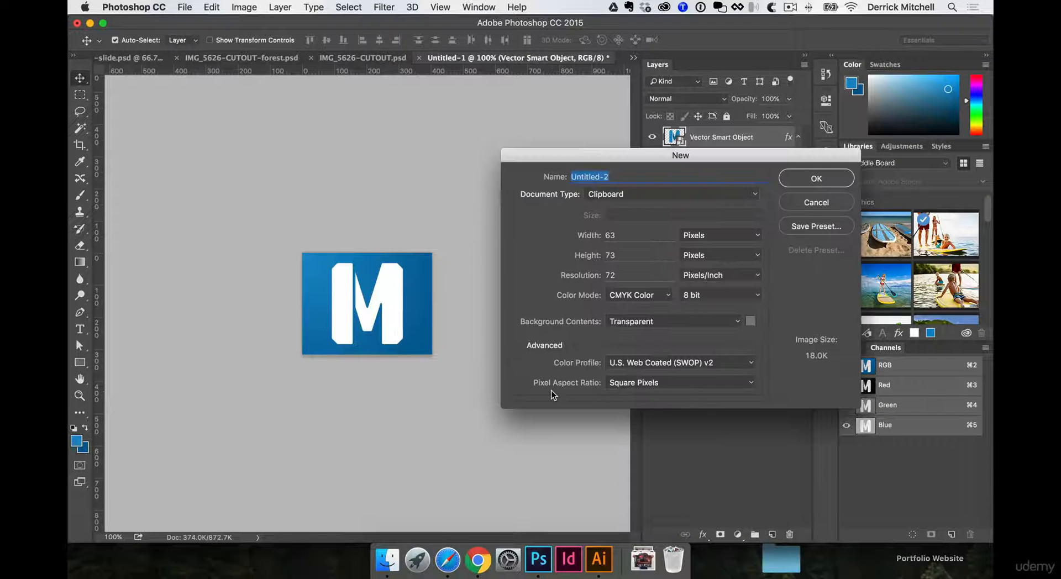
{"action": "left_click", "coordinate": [660, 234]}
{"action": "type", "text": "1400"}
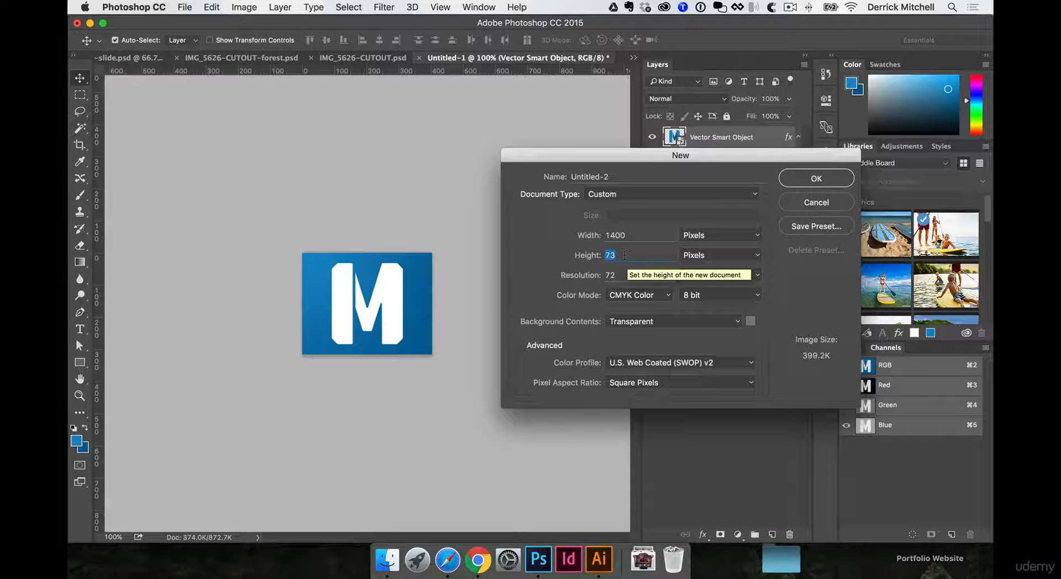
{"action": "type", "text": "200"}
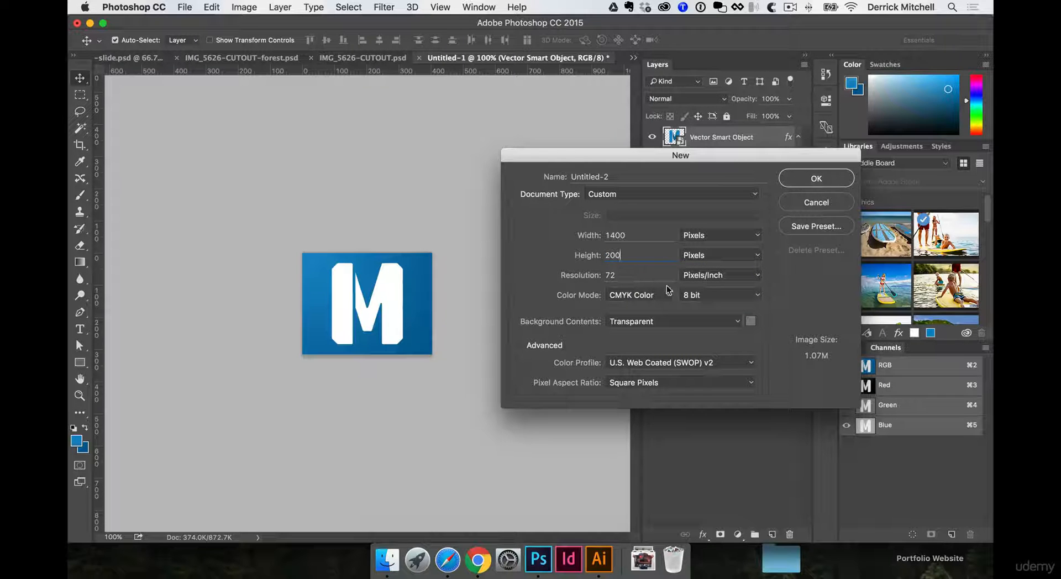
{"action": "left_click", "coordinate": [623, 296]}
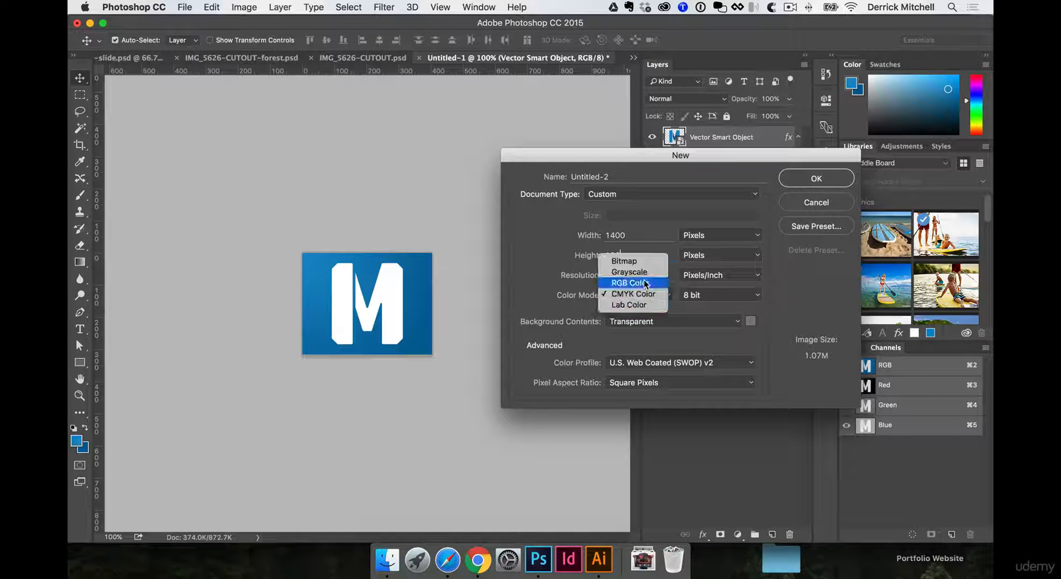
{"action": "left_click", "coordinate": [645, 283]}
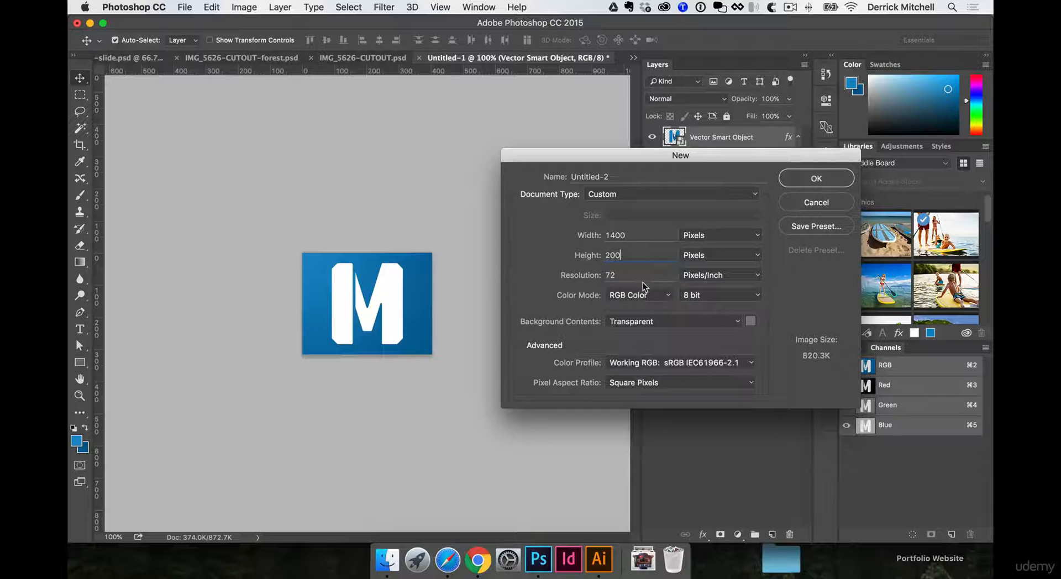
{"action": "left_click", "coordinate": [796, 180]}
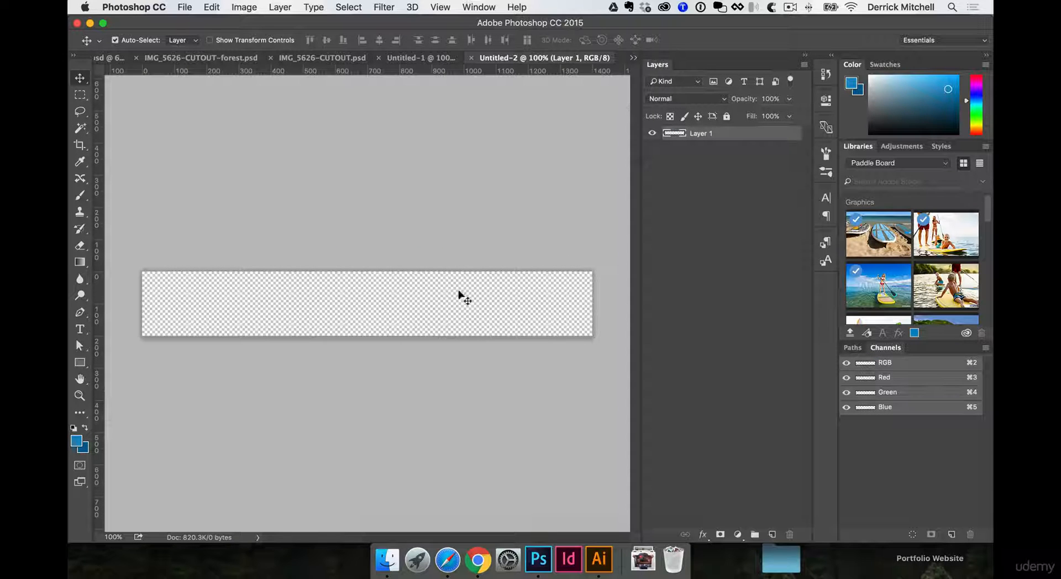
- Switch to Illustrator and select the complete full-color logo, mark and lettering together, for copying
{"action": "left_click", "coordinate": [401, 58]}
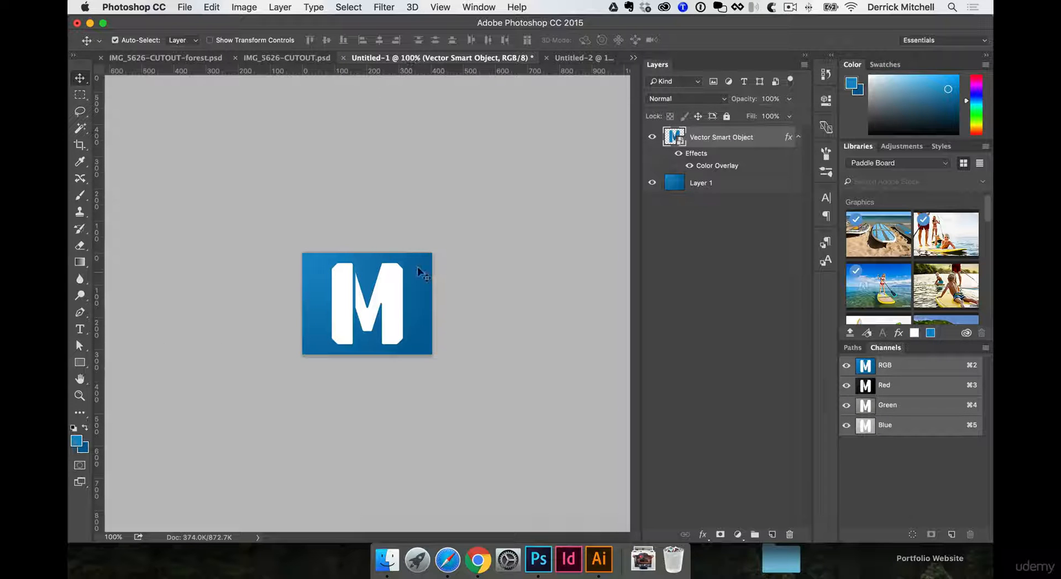
{"action": "left_click", "coordinate": [599, 559]}
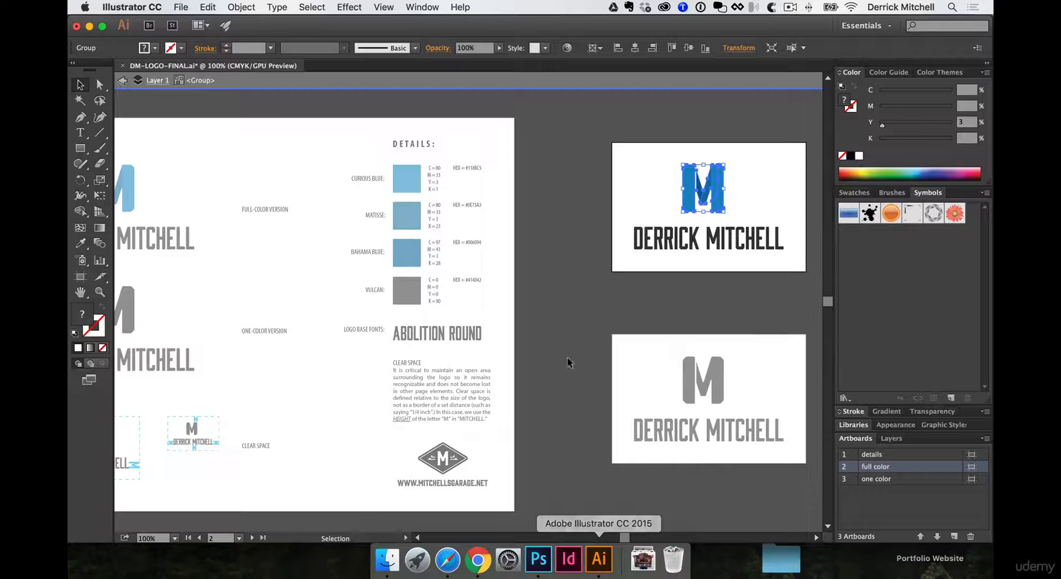
{"action": "double_click", "coordinate": [574, 182]}
{"action": "left_click", "coordinate": [751, 239]}
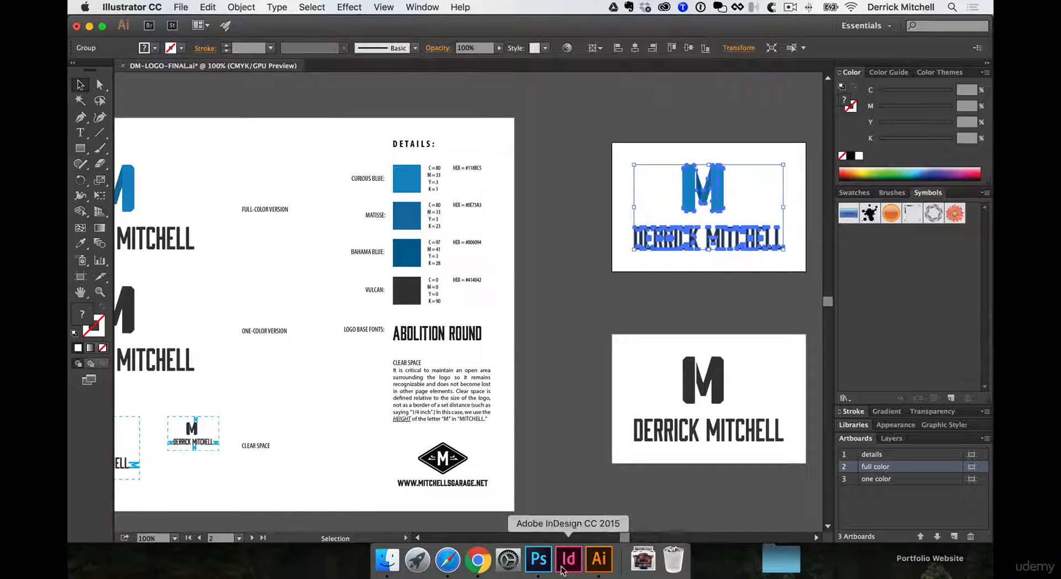
- In Photoshop, paste the logo into the 1400-pixel-wide document as a Smart Object, enlarge it to about 398% and align its top with the canvas top
{"action": "left_click", "coordinate": [539, 559]}
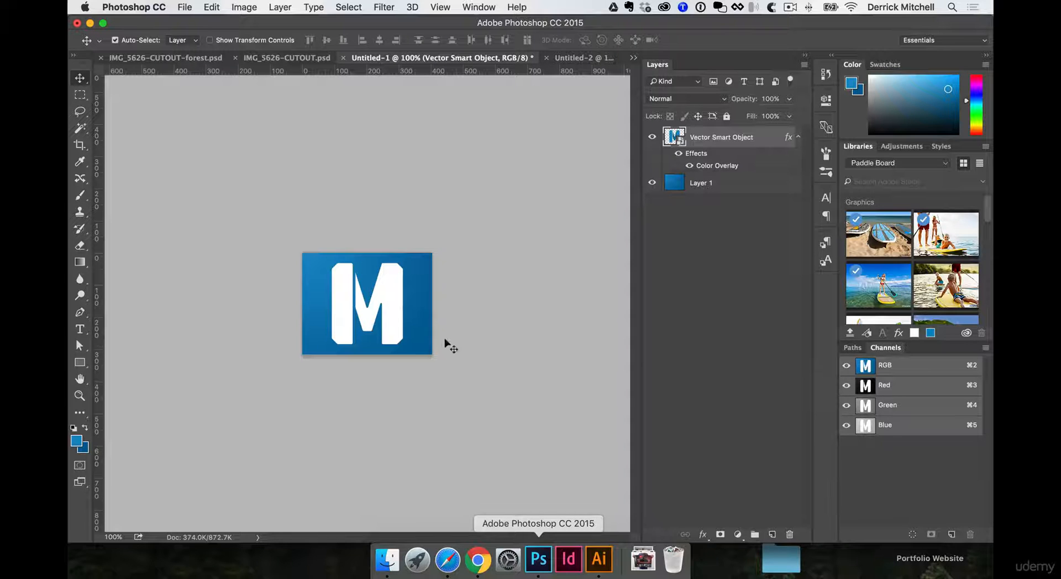
{"action": "left_click", "coordinate": [564, 54]}
{"action": "key", "text": "super+v"}
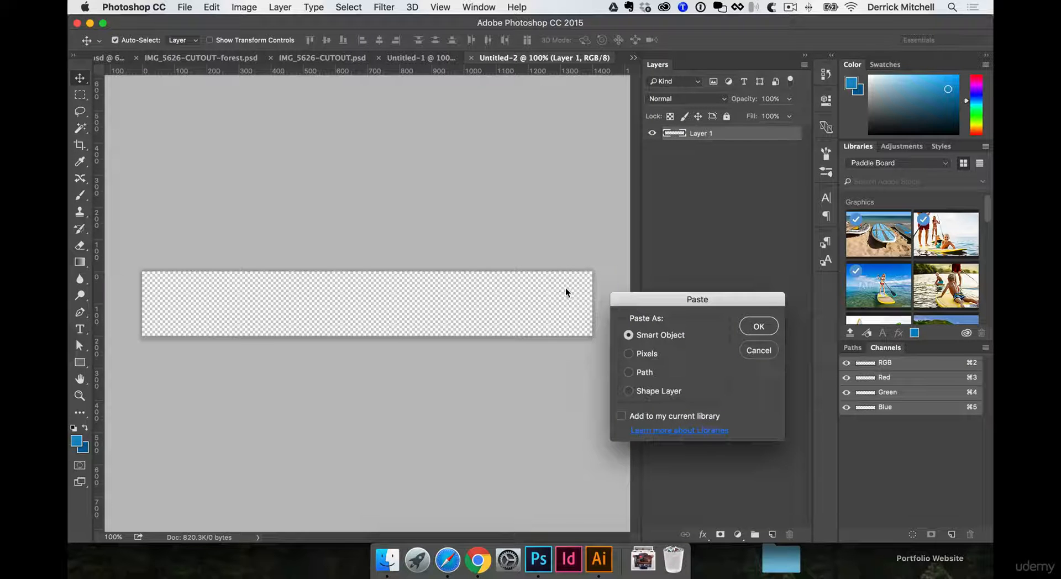
{"action": "left_click", "coordinate": [757, 326]}
{"action": "left_click_drag", "start_coordinate": [405, 327], "coordinate": [497, 381]}
{"action": "left_click_drag", "start_coordinate": [469, 313], "coordinate": [467, 367]}
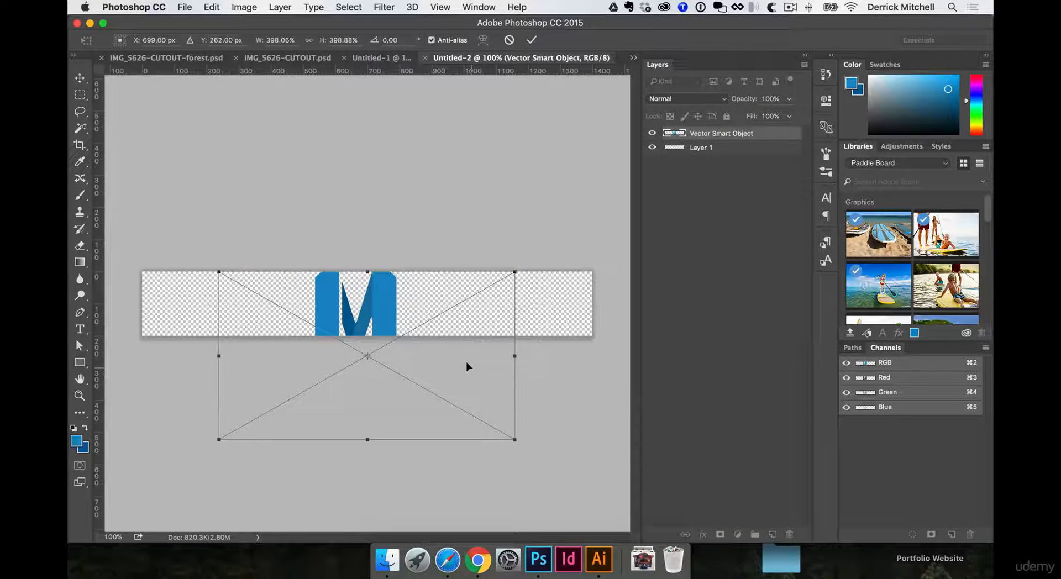
{"action": "key", "text": "Return"}
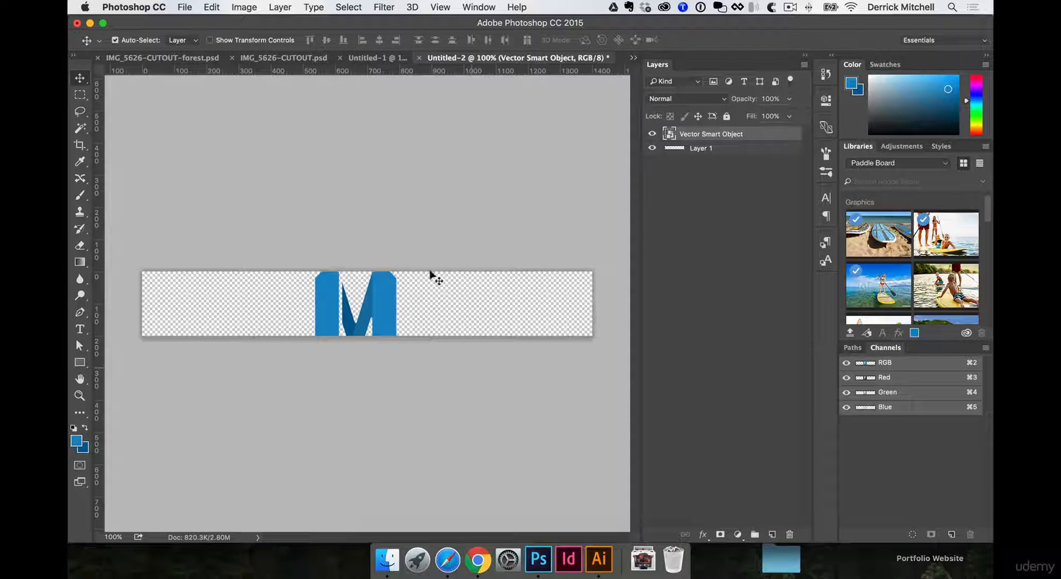
{"action": "key", "text": "super+alt+c"}
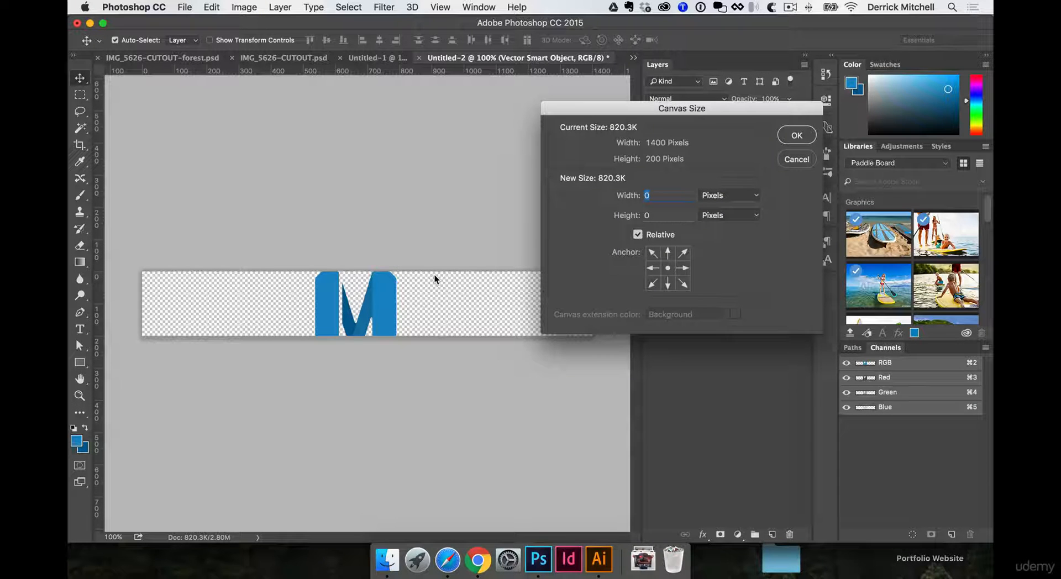
{"action": "left_click", "coordinate": [797, 160]}
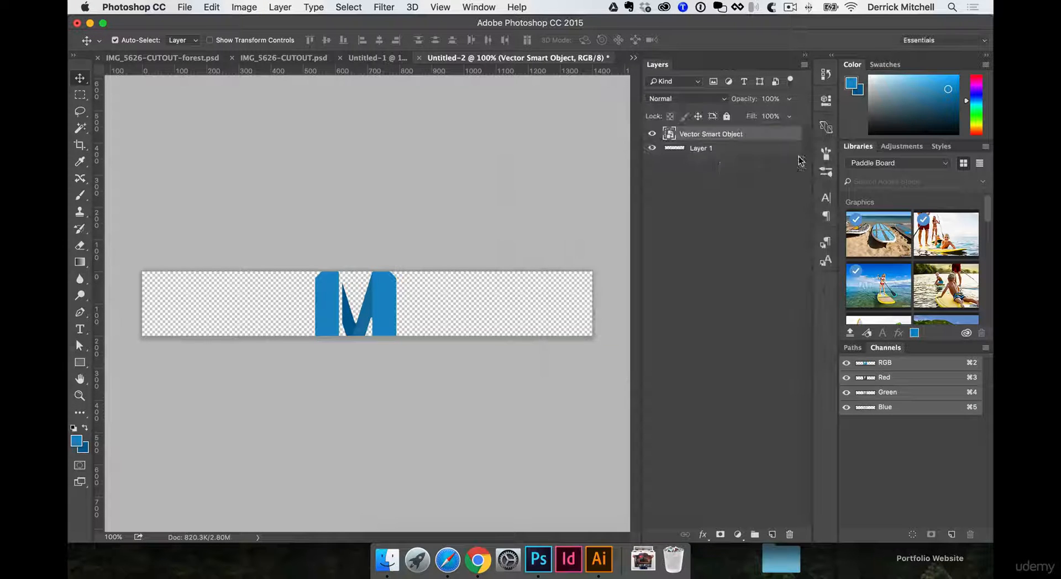
{"action": "key", "text": "super+alt+c"}
{"action": "left_click", "coordinate": [797, 160]}
- Extend the canvas height by 500 pixels relative to its current size, anchored at the top center, and move the logo down from the top edge
{"action": "left_click", "coordinate": [254, 5]}
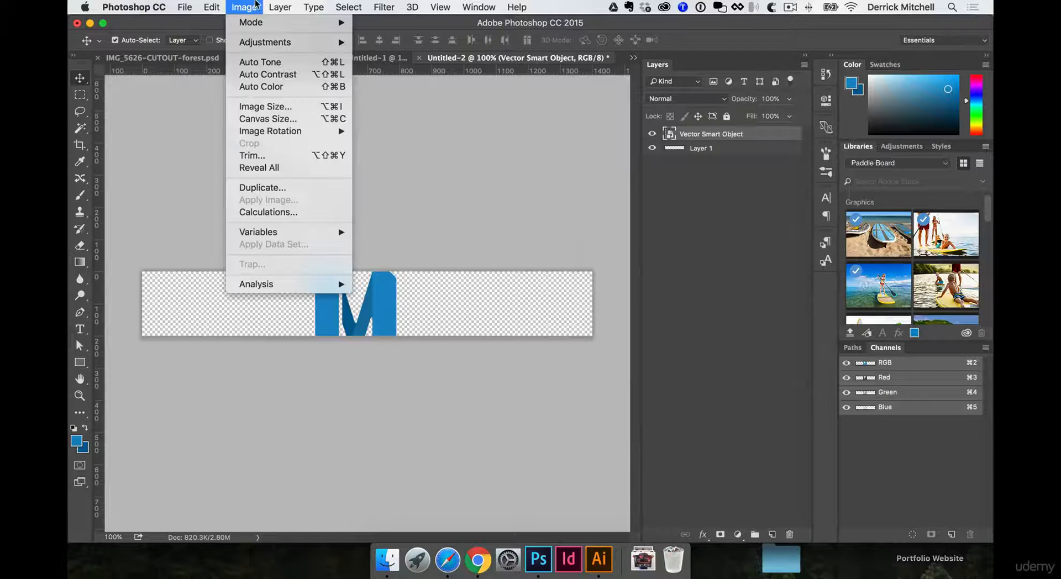
{"action": "left_click", "coordinate": [288, 119]}
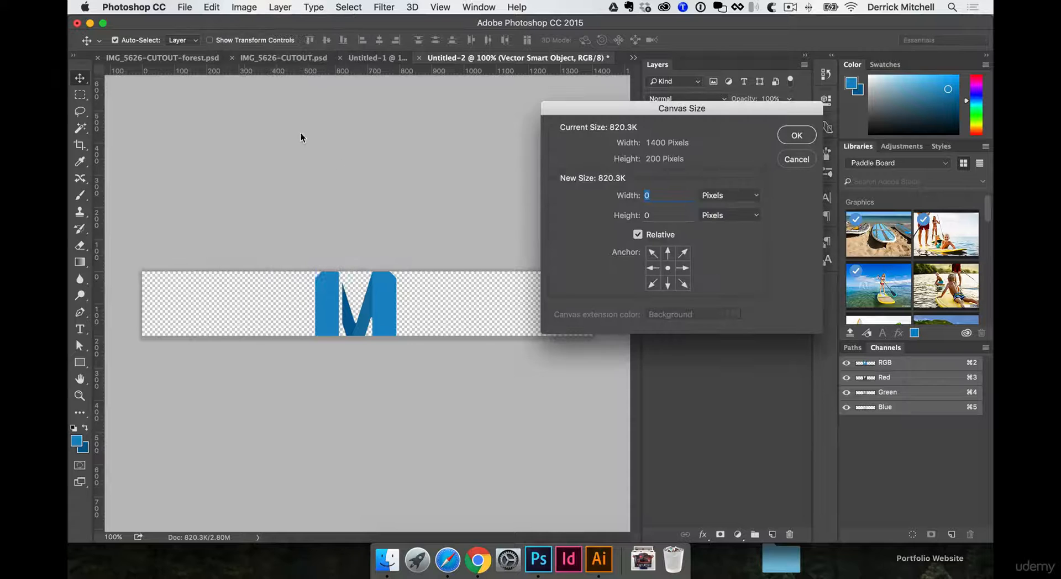
{"action": "left_click", "coordinate": [668, 253]}
{"action": "left_click", "coordinate": [667, 268]}
{"action": "left_click", "coordinate": [667, 252]}
{"action": "key", "text": "Tab"}
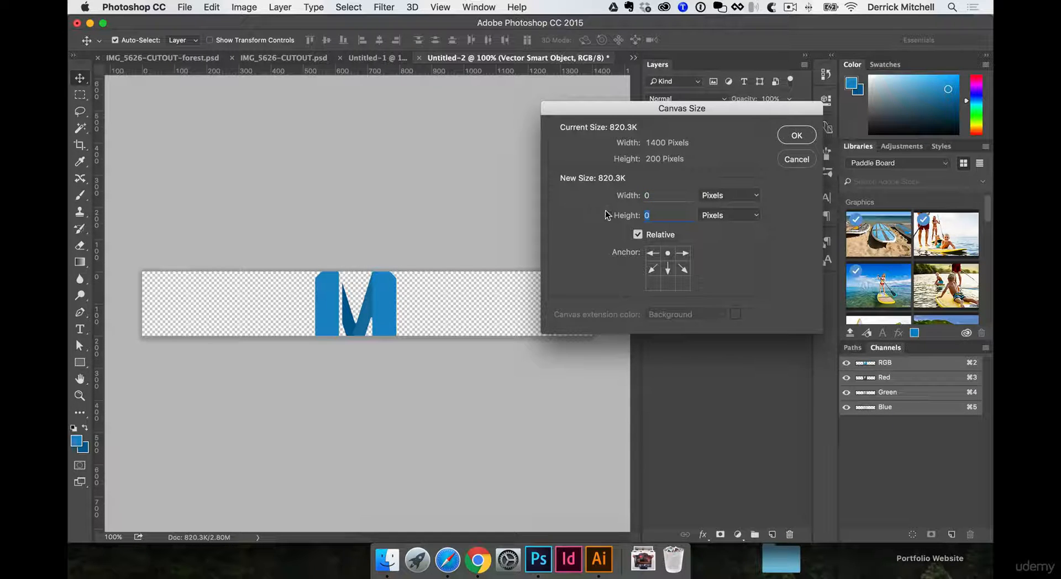
{"action": "type", "text": "500"}
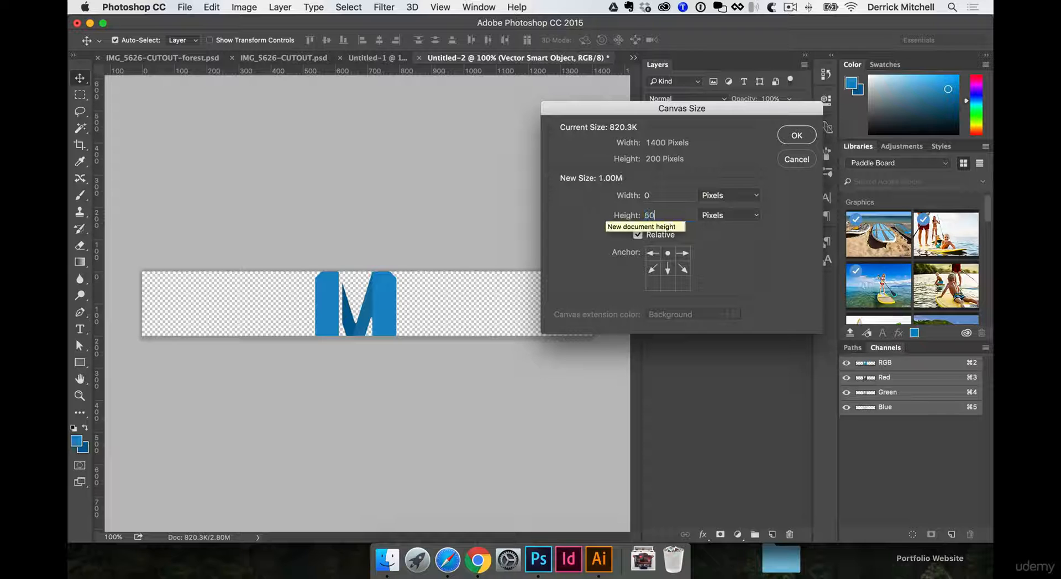
{"action": "left_click", "coordinate": [796, 135]}
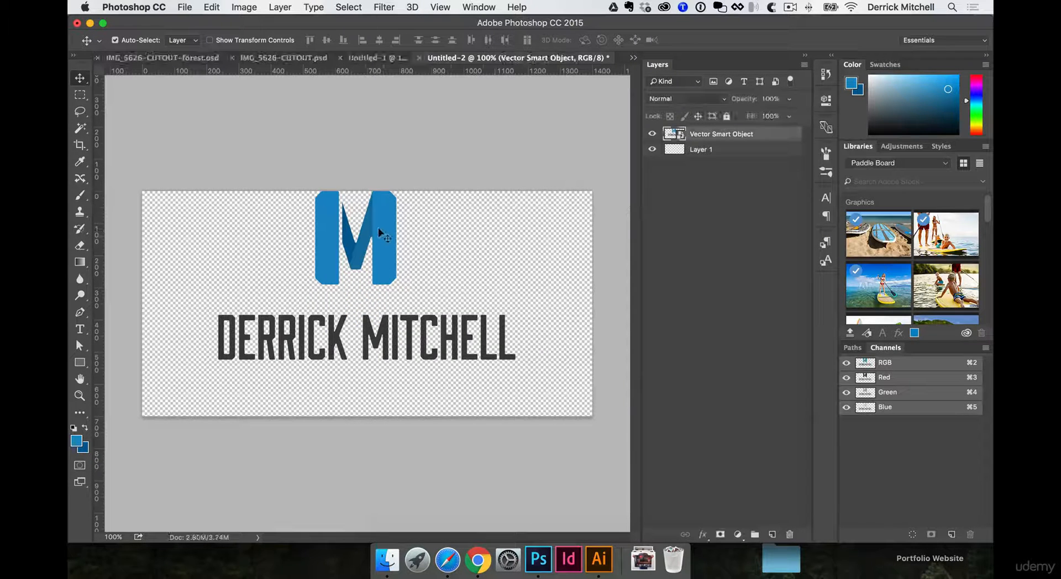
{"action": "left_click_drag", "start_coordinate": [385, 227], "coordinate": [385, 249]}
- Sample the dark gray of the logo lettering, lighten it to a mid gray and fill Layer 1 with it
{"action": "left_click", "coordinate": [690, 154]}
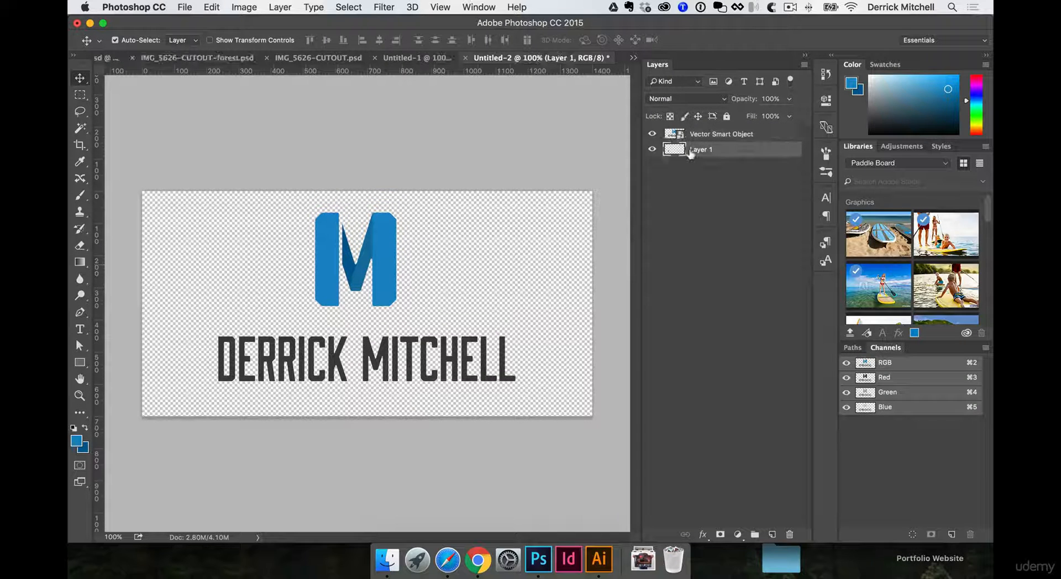
{"action": "key", "text": "i"}
{"action": "left_click", "coordinate": [421, 346]}
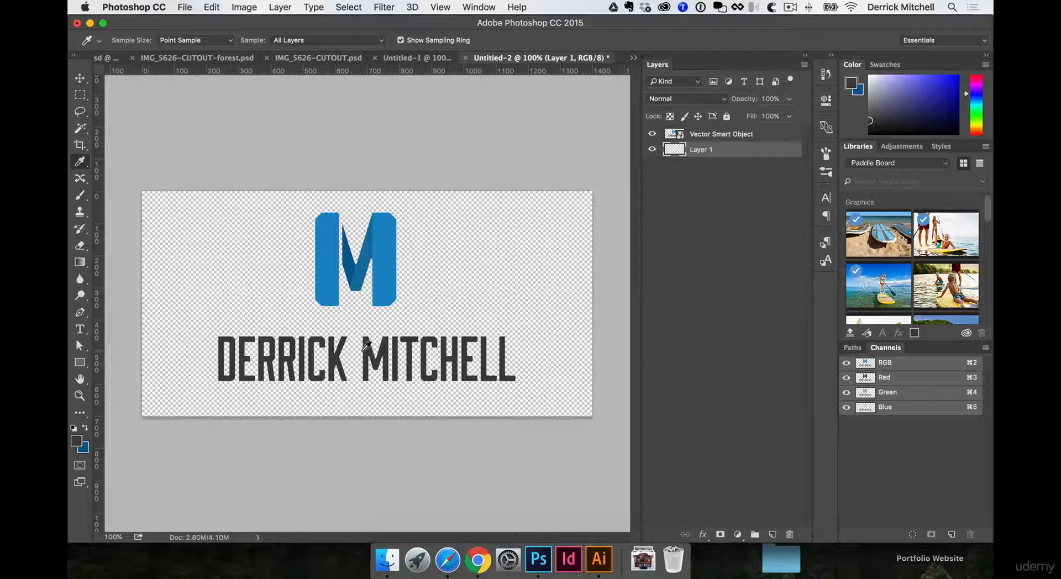
{"action": "left_click", "coordinate": [75, 440]}
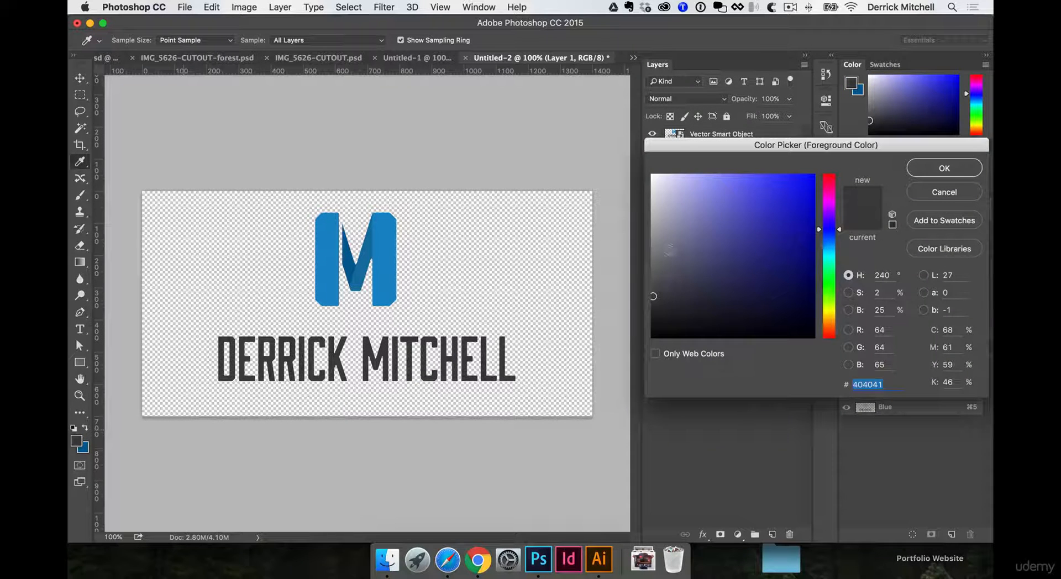
{"action": "left_click_drag", "start_coordinate": [669, 275], "coordinate": [621, 232]}
{"action": "key", "text": "Return"}
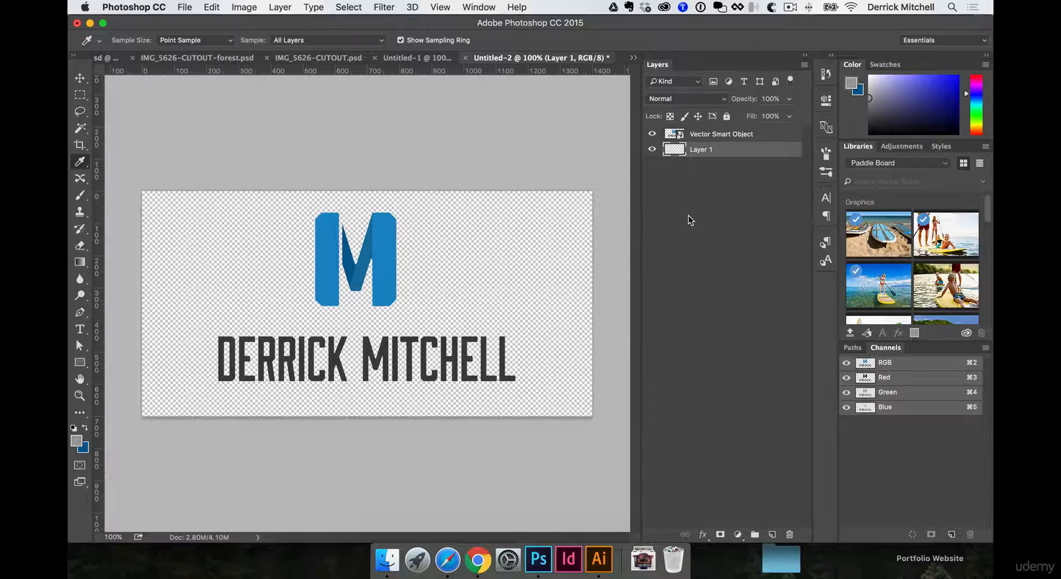
{"action": "key", "text": "alt+BackSpace"}
{"action": "key", "text": "v"}
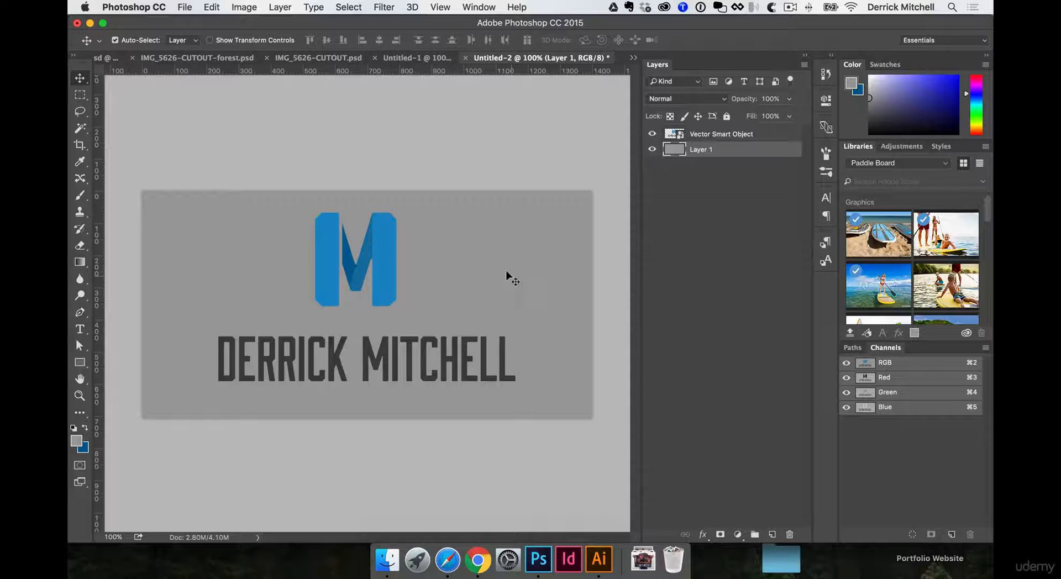
- Sample the logo's light and dark blues and fill Layer 1 with a light-to-dark blue gradient from the upper-left to the lower-right corner
{"action": "key", "text": "i"}
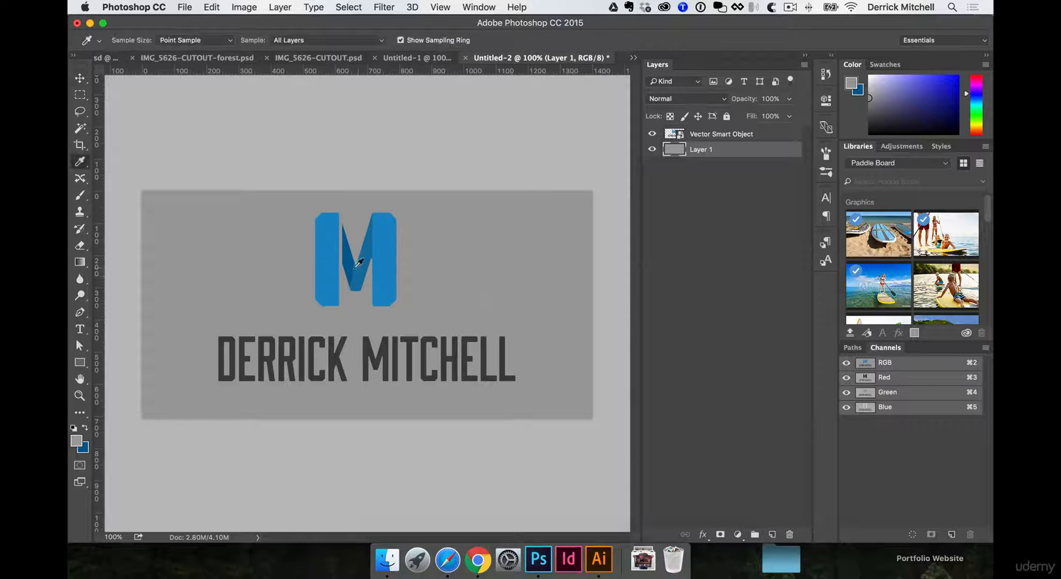
{"action": "left_click", "coordinate": [348, 263]}
{"action": "left_click", "coordinate": [326, 238]}
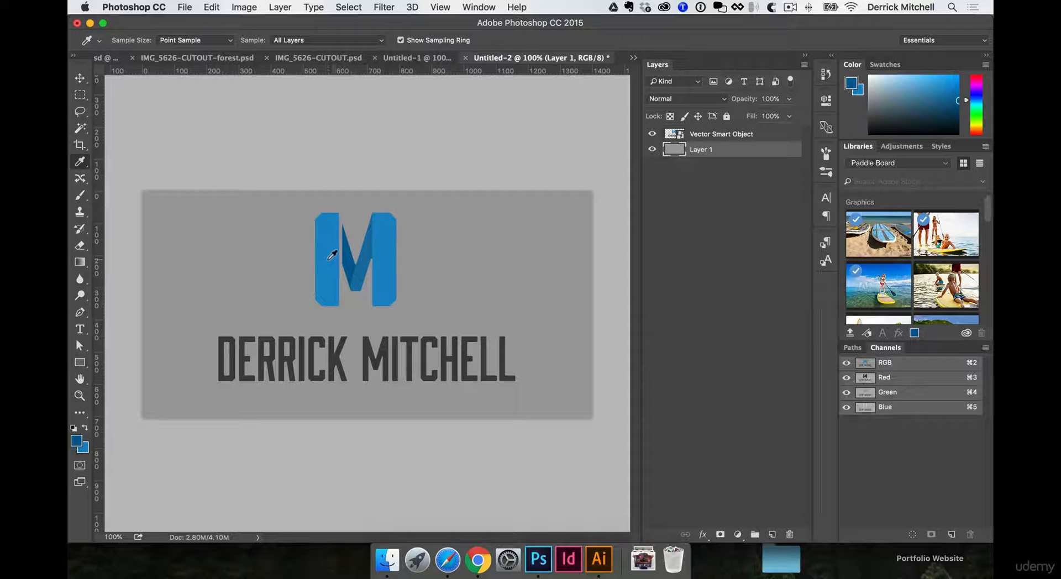
{"action": "key", "text": "x"}
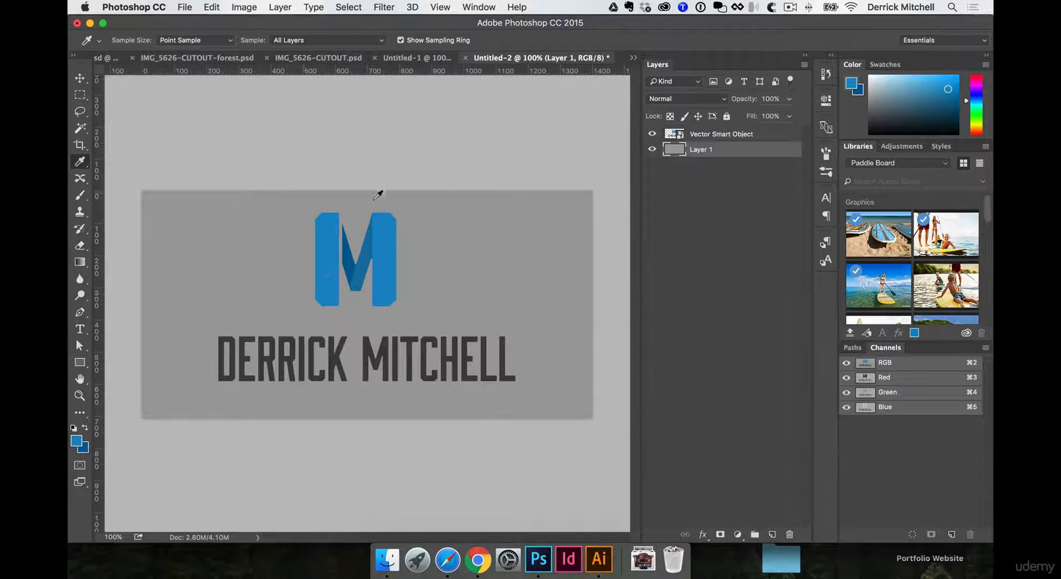
{"action": "key", "text": "g"}
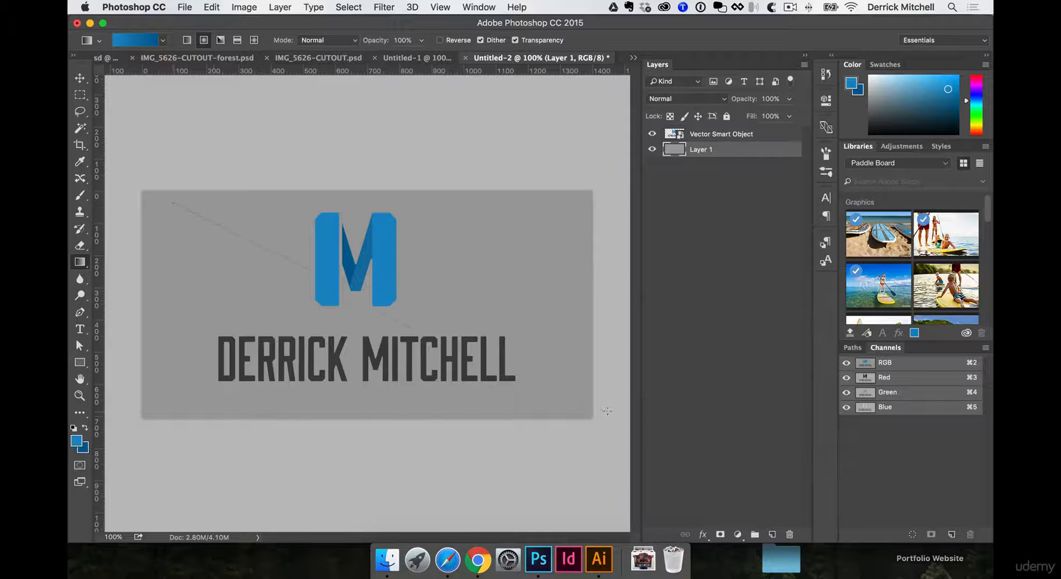
{"action": "left_click_drag", "start_coordinate": [607, 411], "coordinate": [613, 434]}
- Apply a white Color Overlay to the logo's Smart Object layer and turn on Auto-Select for the Move tool
{"action": "key", "text": "v"}
{"action": "left_click", "coordinate": [374, 258]}
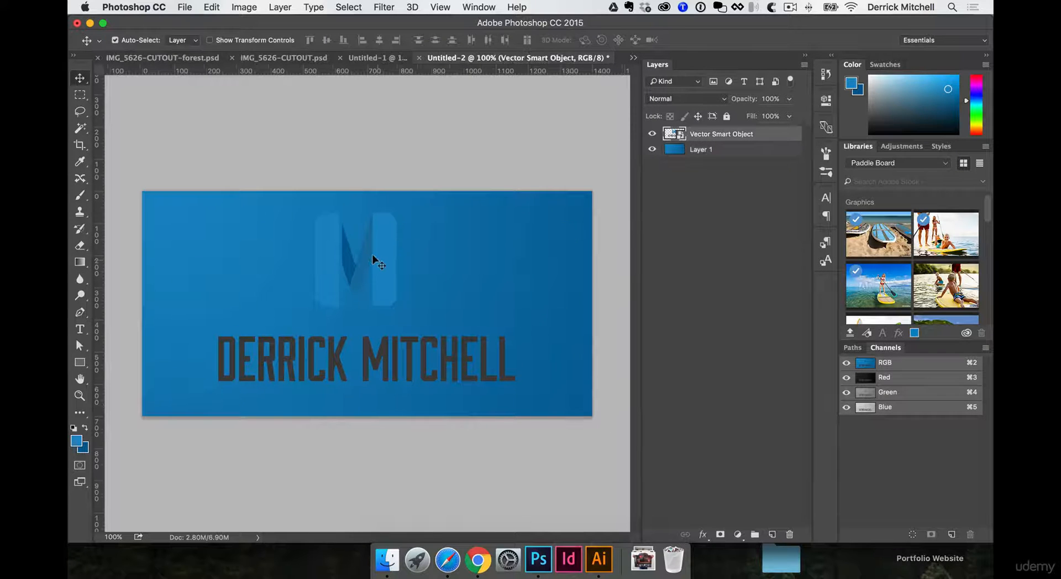
{"action": "left_click", "coordinate": [703, 535]}
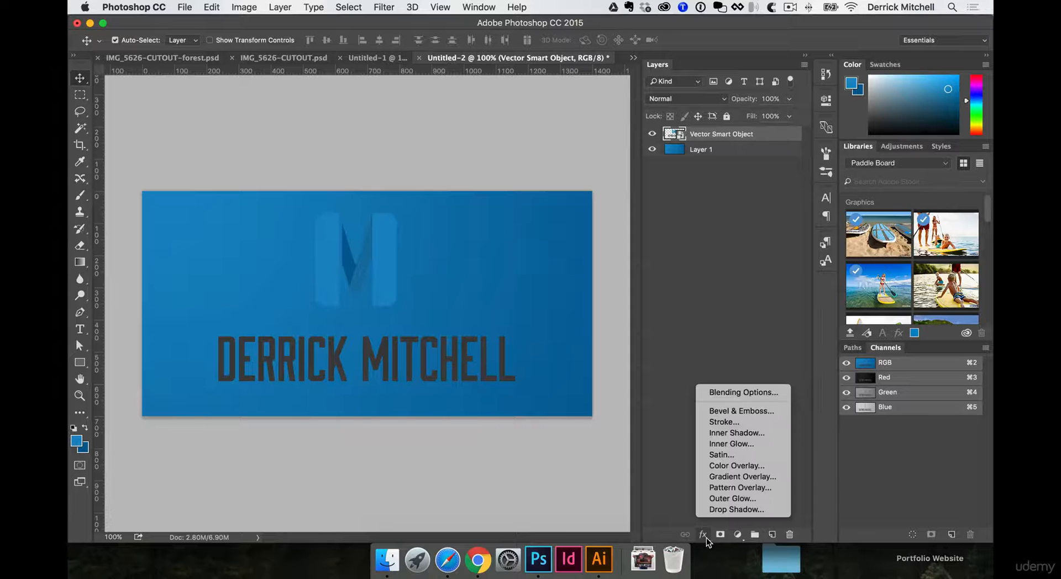
{"action": "left_click", "coordinate": [735, 465]}
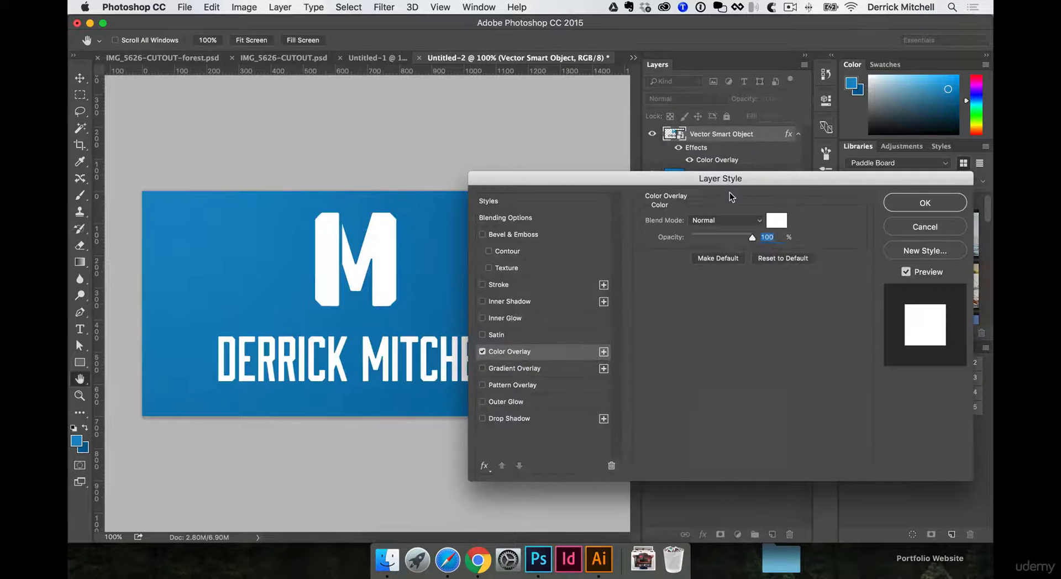
{"action": "left_click", "coordinate": [938, 204]}
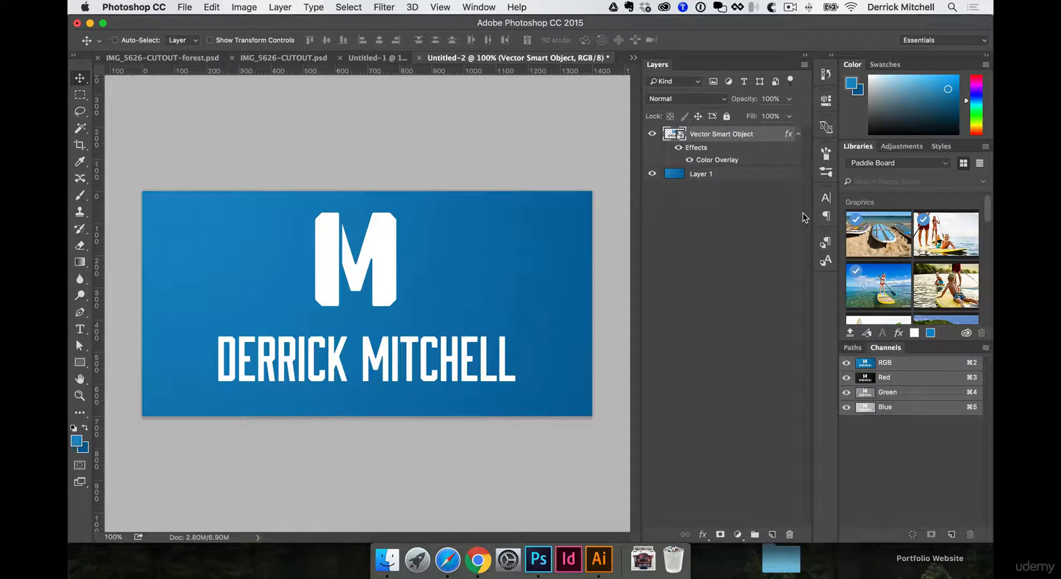
{"action": "left_click", "coordinate": [115, 39]}
- Set up a Save for Web export of the image as a JPEG with quality 70
{"action": "left_click", "coordinate": [184, 6]}
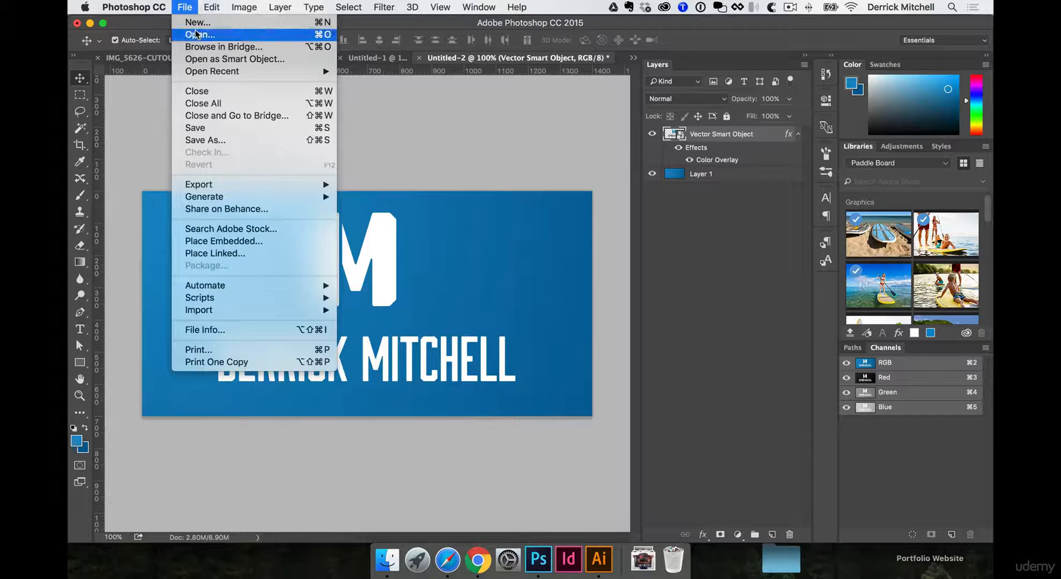
{"action": "mouse_move", "coordinate": [213, 188]}
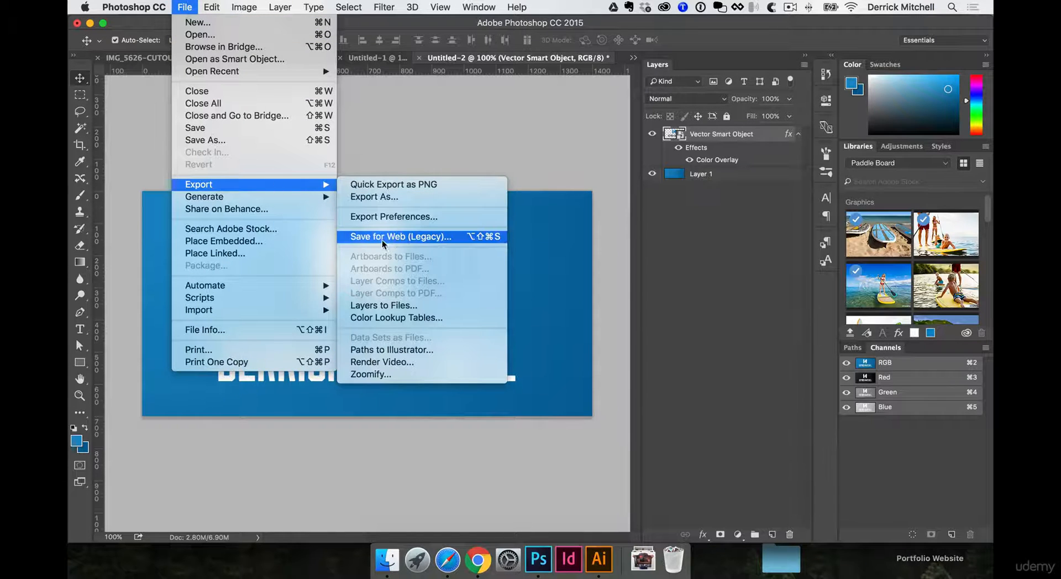
{"action": "left_click", "coordinate": [440, 241]}
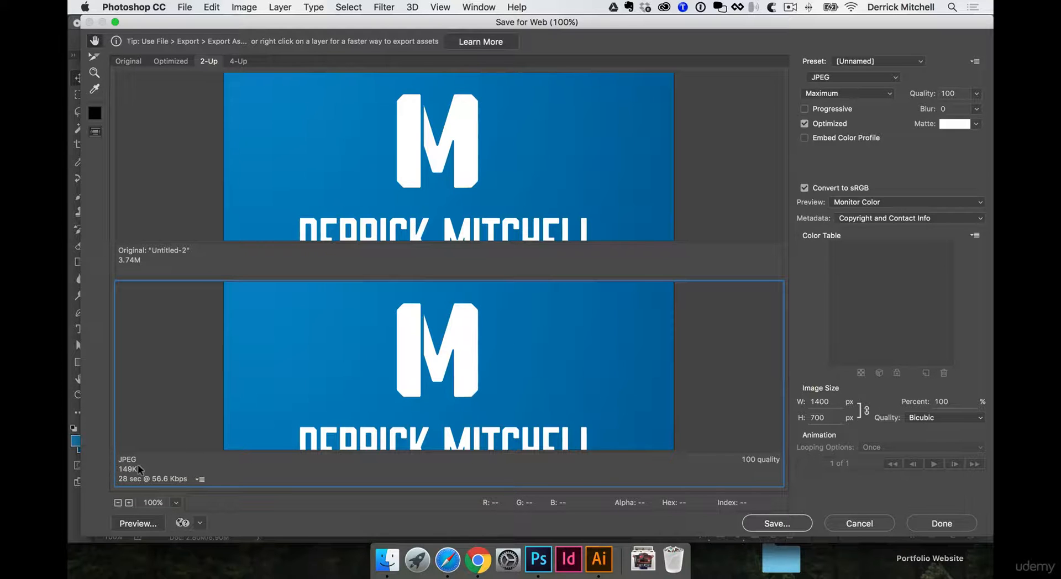
{"action": "left_click_drag", "start_coordinate": [959, 94], "coordinate": [912, 87]}
{"action": "type", "text": "70"}
{"action": "left_click", "coordinate": [651, 199]}
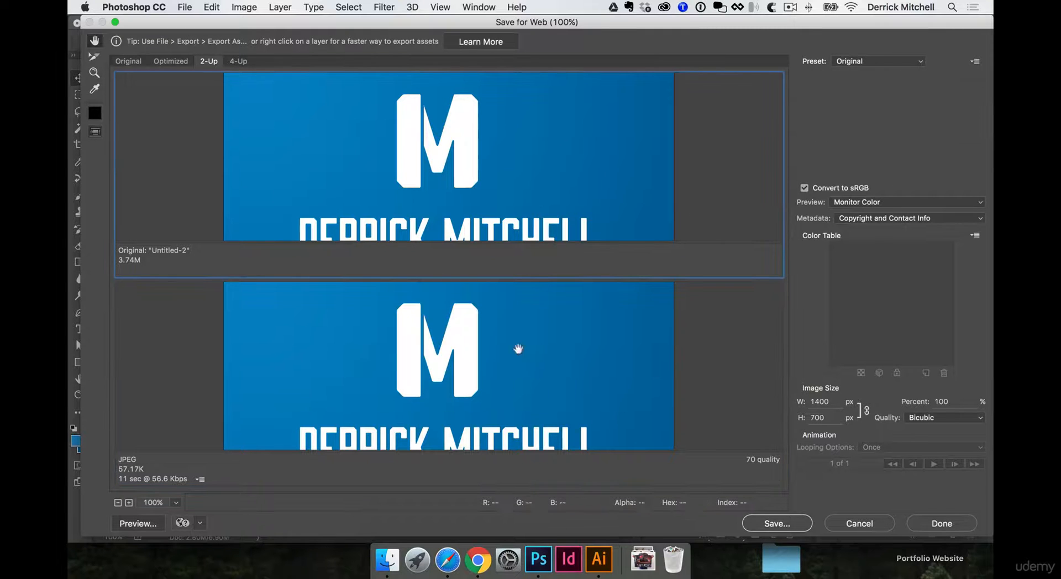
{"action": "left_click", "coordinate": [506, 379]}
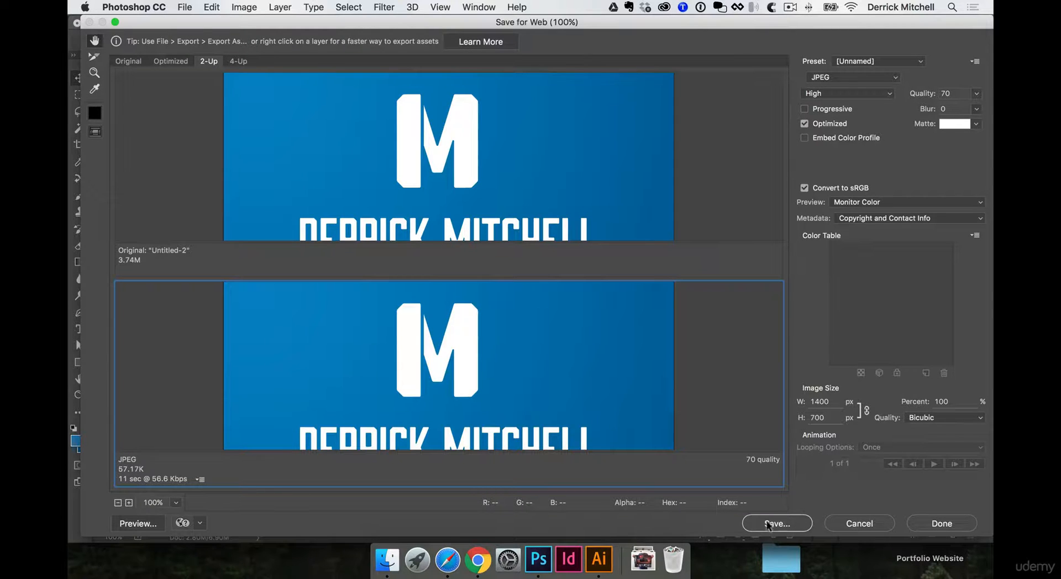
- Save the optimized JPEG to the Desktop as dm-logo-full-width.jpg
{"action": "left_click", "coordinate": [771, 522]}
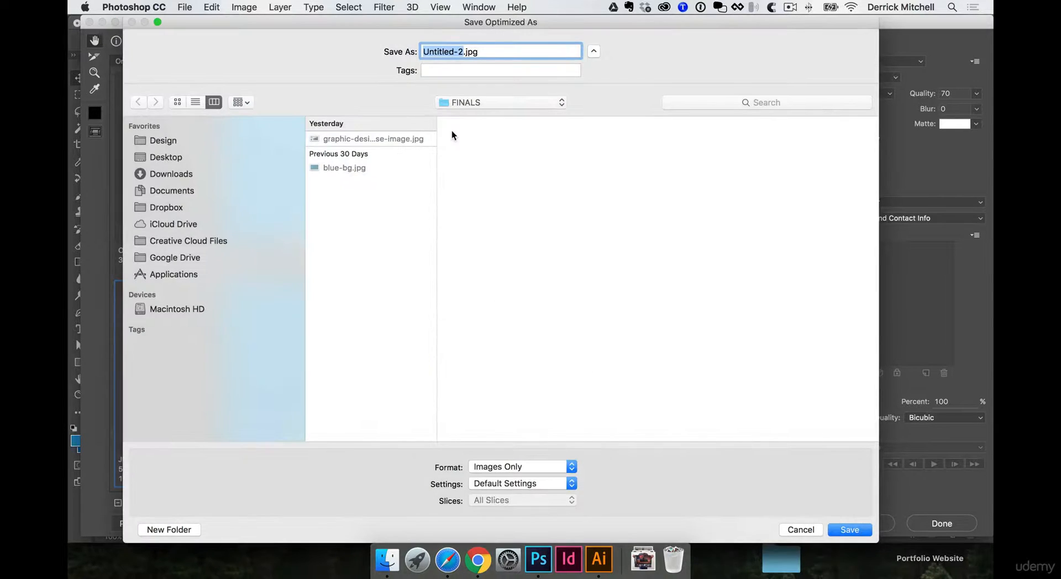
{"action": "type", "text": "dm-"}
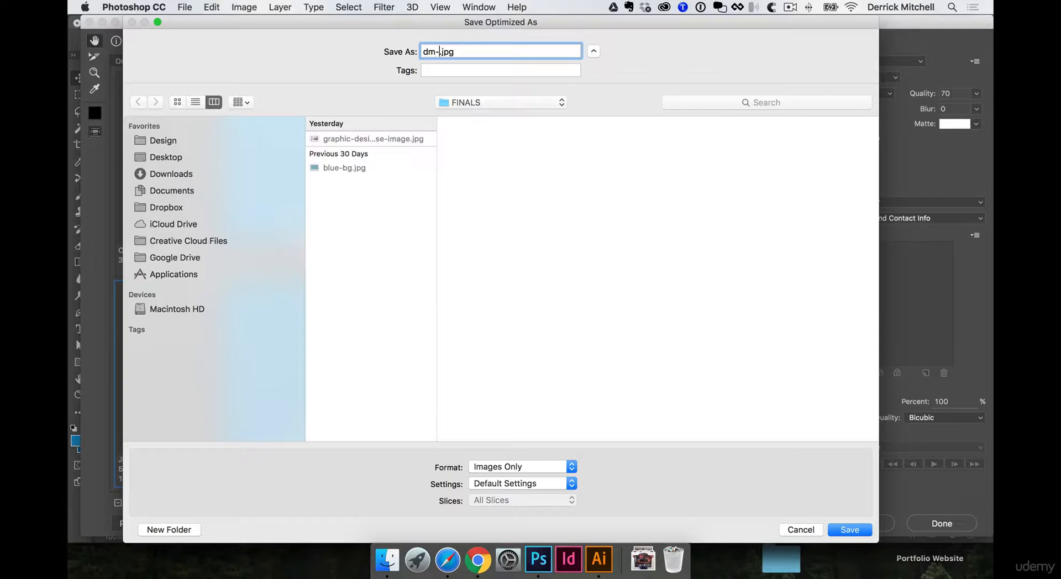
{"action": "type", "text": "logo-full-width"}
{"action": "left_click", "coordinate": [172, 160]}
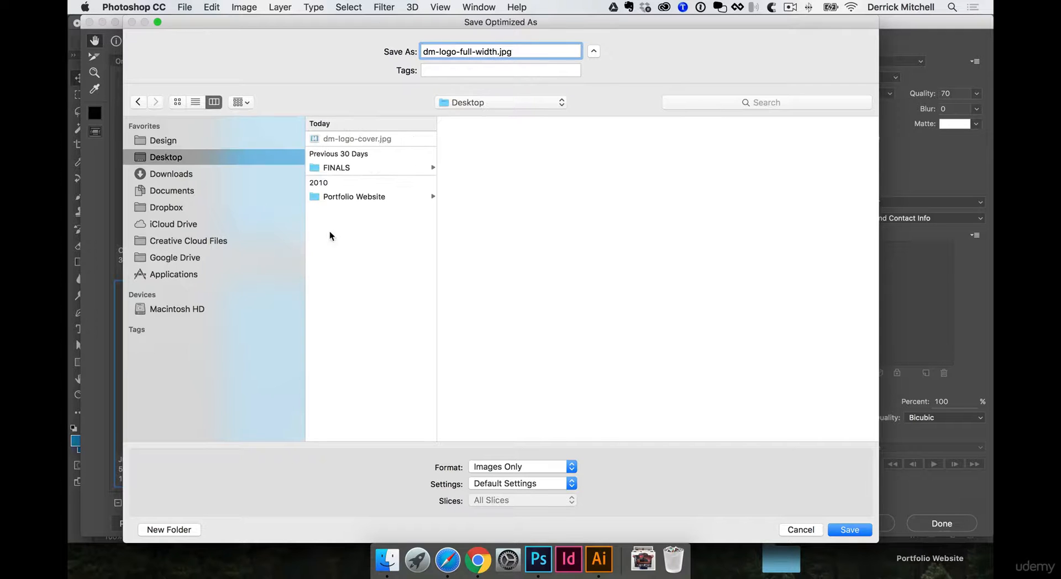
{"action": "left_click", "coordinate": [851, 529]}
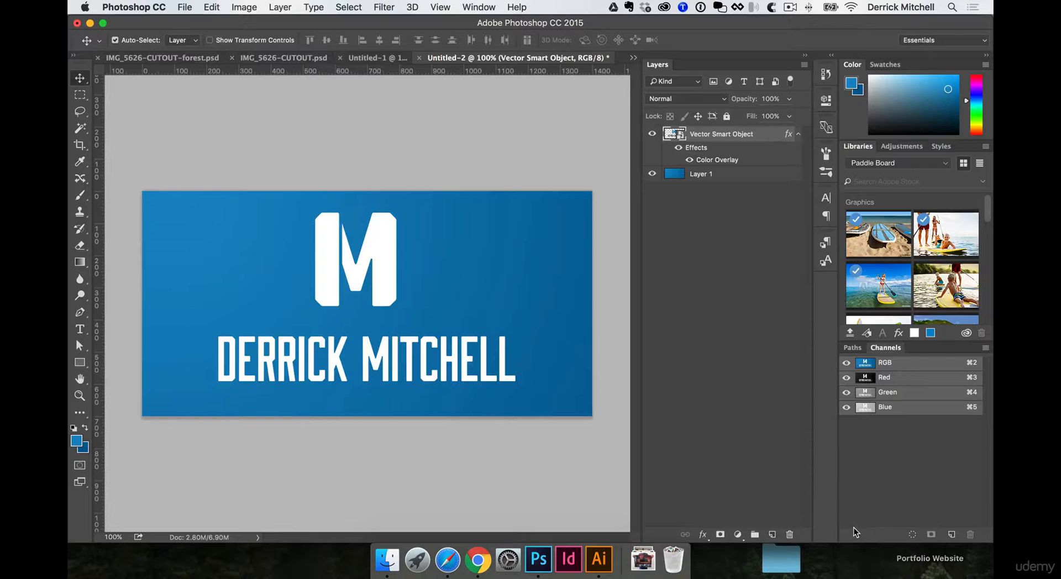
- Switch to the Behance project editor in Chrome, upload dm-logo-full-width.jpg from the Desktop and expand the image to full width
{"action": "left_click", "coordinate": [488, 565]}
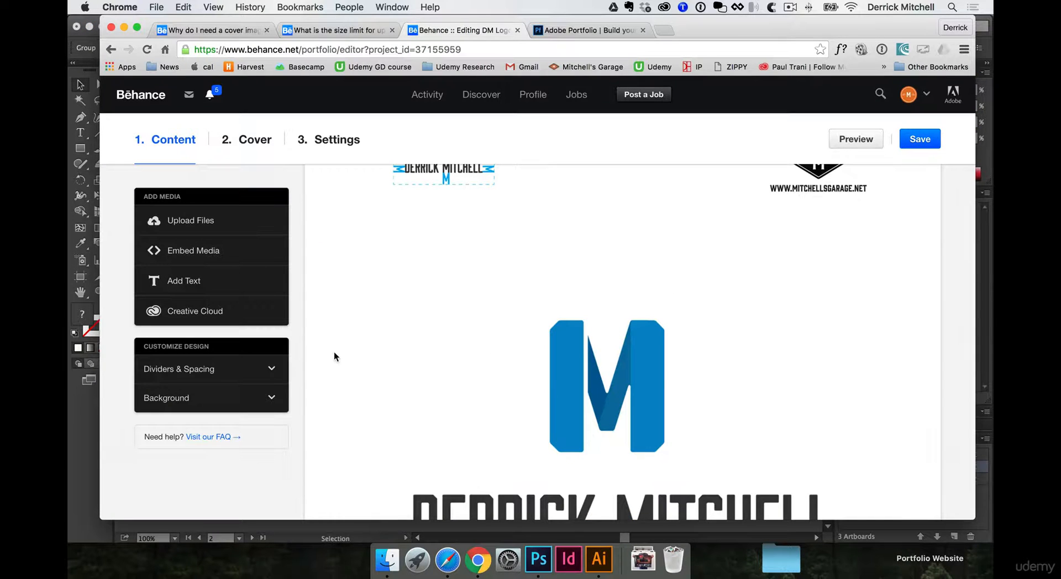
{"action": "left_click", "coordinate": [206, 223]}
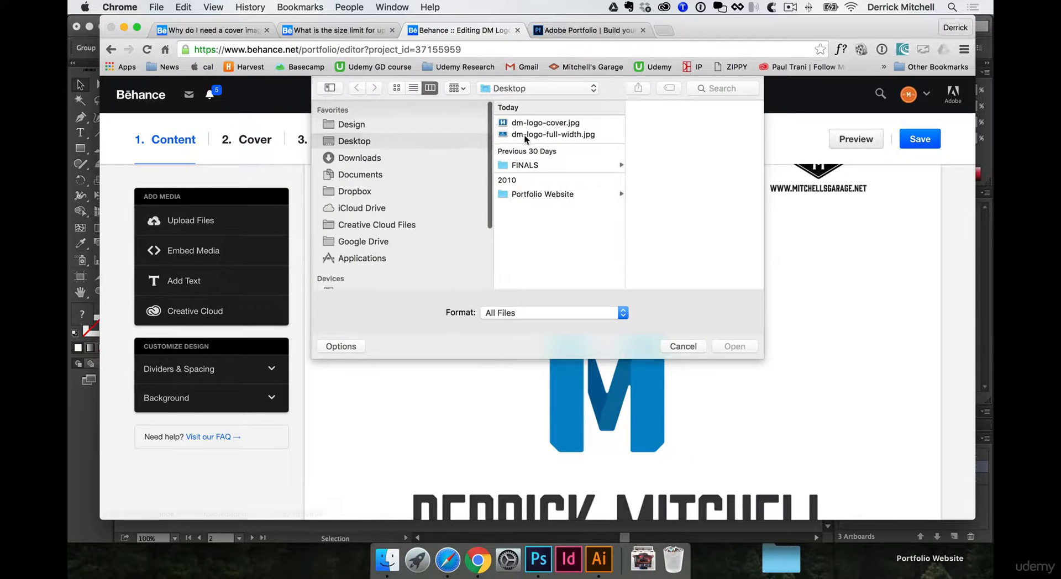
{"action": "left_click", "coordinate": [526, 135]}
{"action": "left_click", "coordinate": [735, 346]}
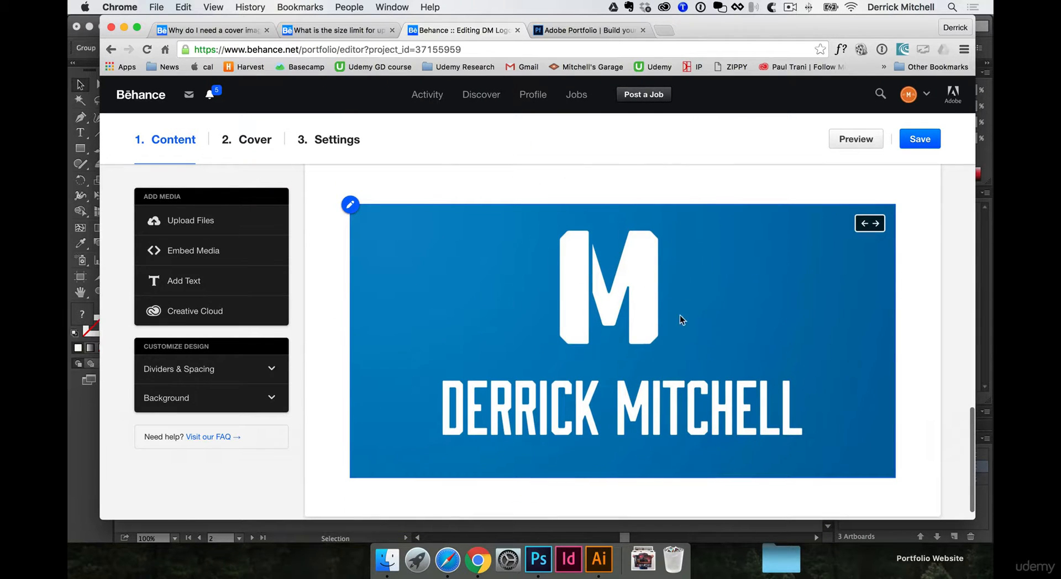
{"action": "left_click", "coordinate": [874, 225]}
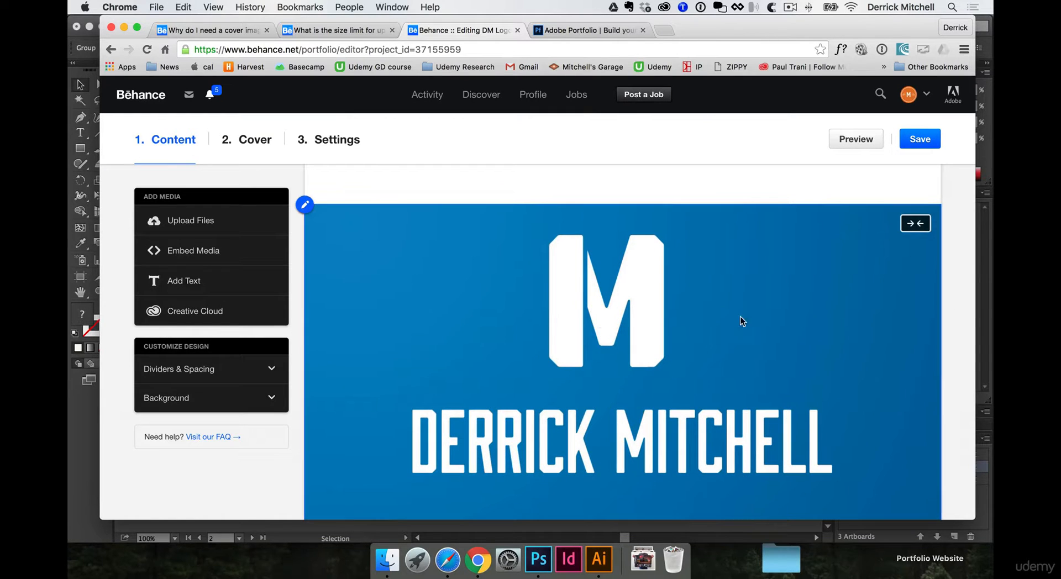
{"action": "scroll", "coordinate": [942, 282], "scroll_direction": "up", "scroll_amount": 2}
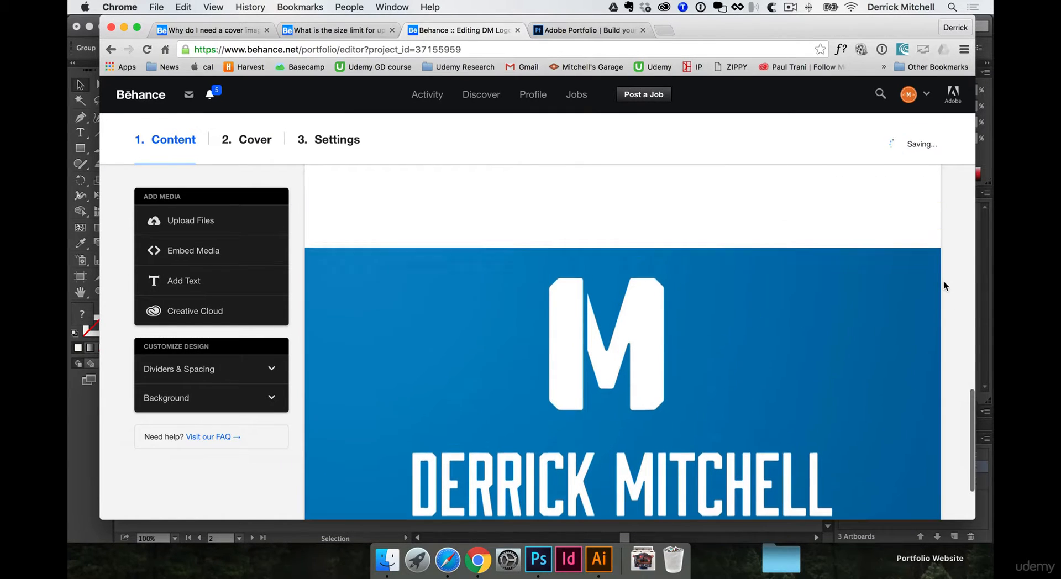